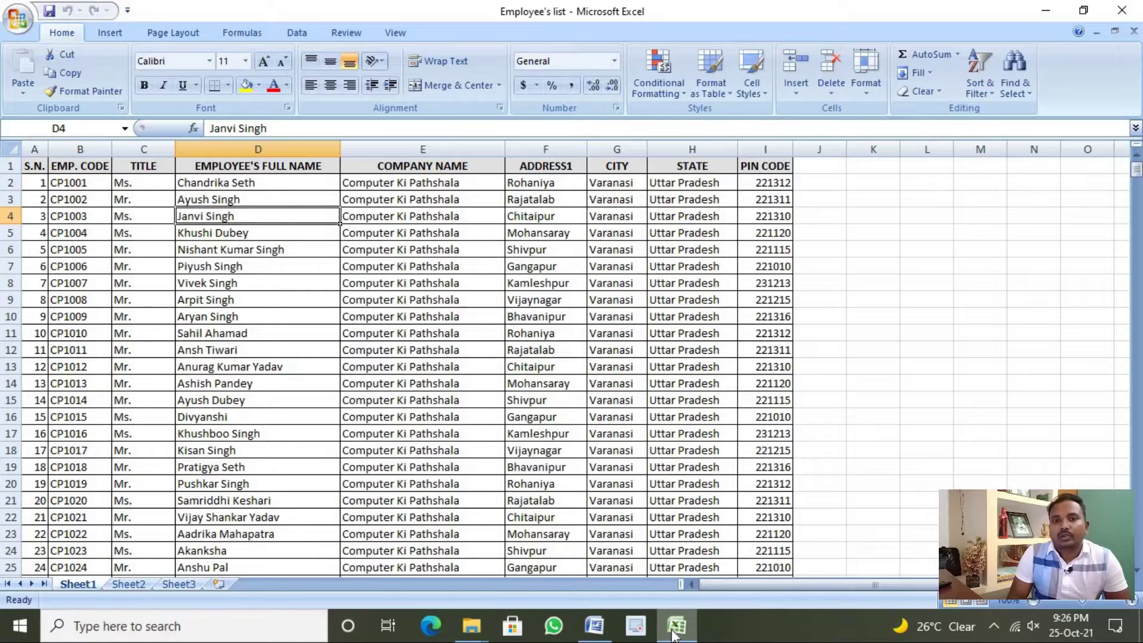
- Switch to the invitation letter in Word and place the cursor on the blank line below "To:"
click(595, 627)
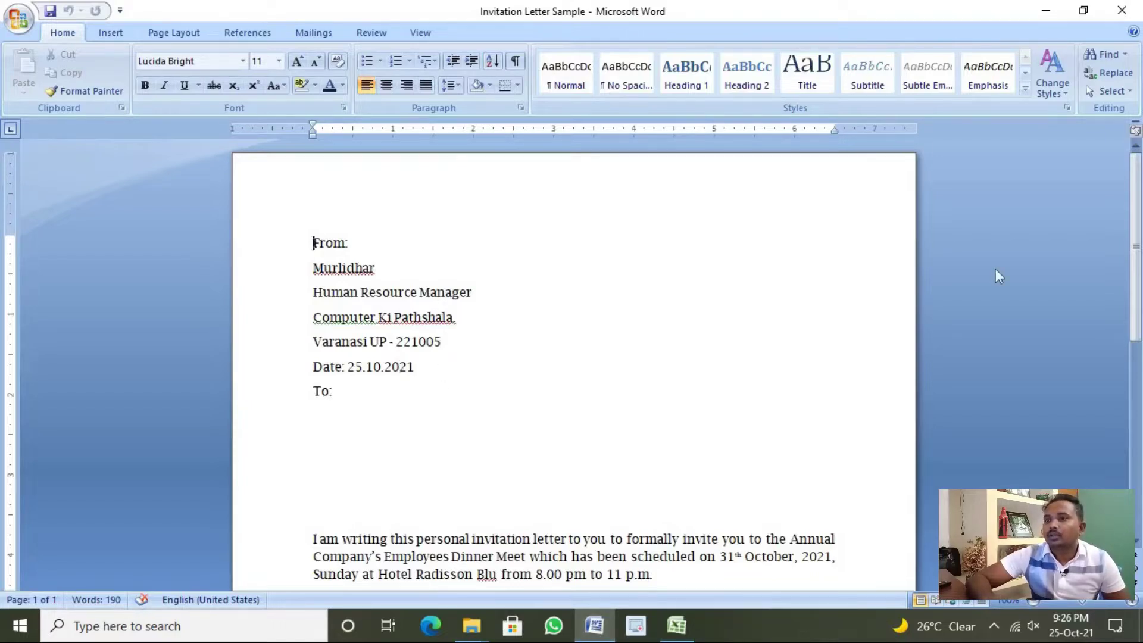
mouse_move(1137, 268)
mouse_down()
mouse_move(1138, 302)
mouse_move(1140, 269)
mouse_move(1140, 285)
mouse_up()
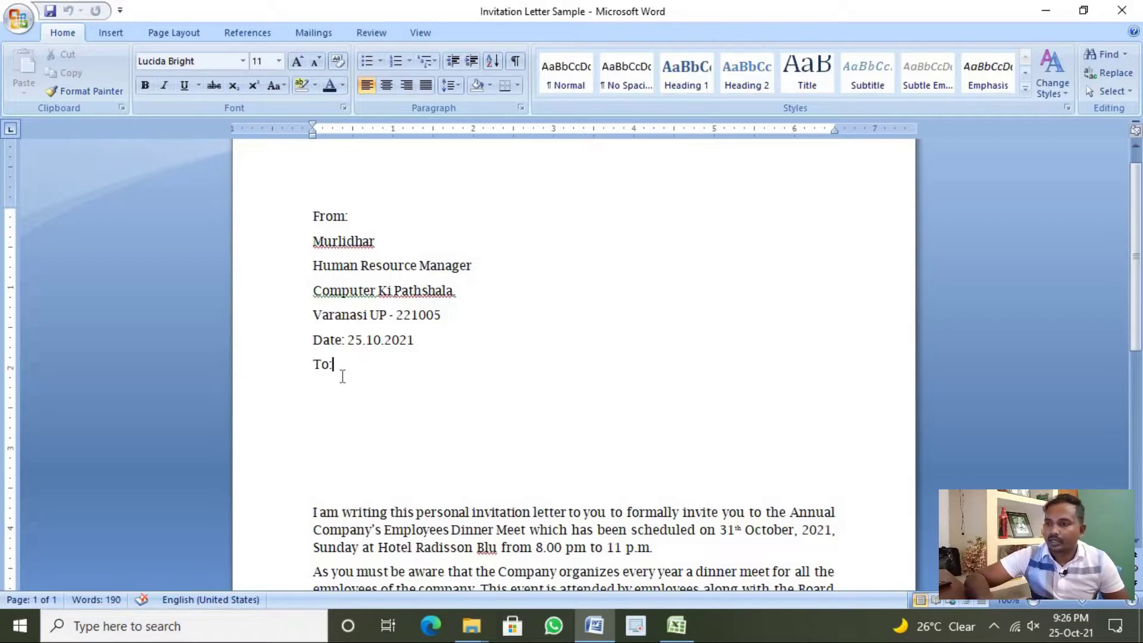
click(342, 397)
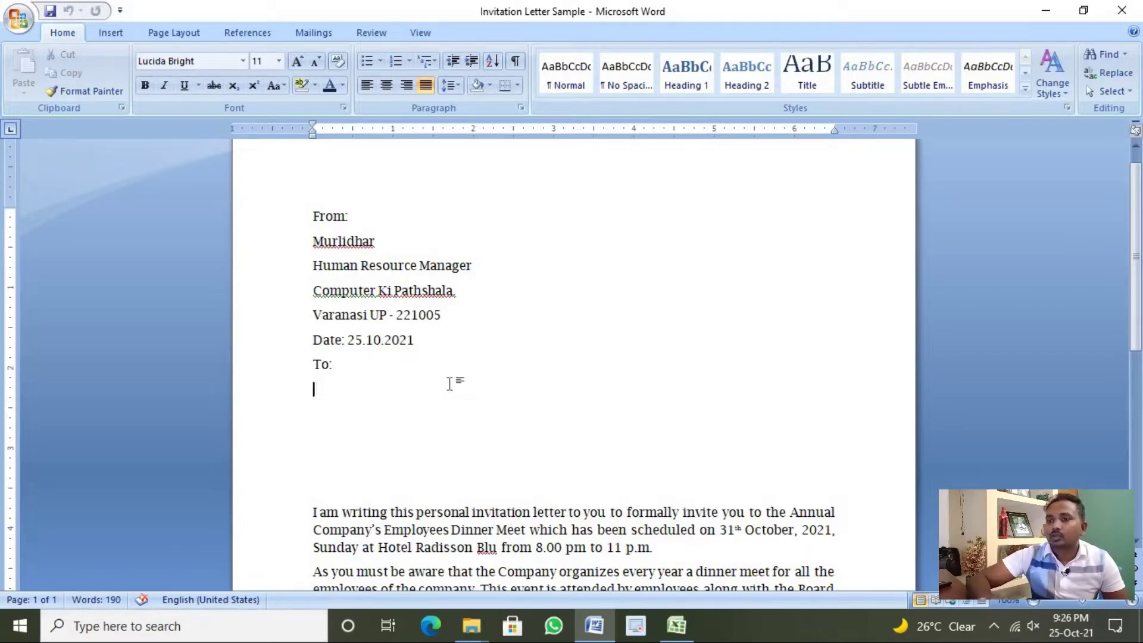
- Use Sheet1$ of the existing "Employee's list" workbook in the Desktop folder EMP. LIST as the mail merge recipients, with first-row column headers
click(316, 33)
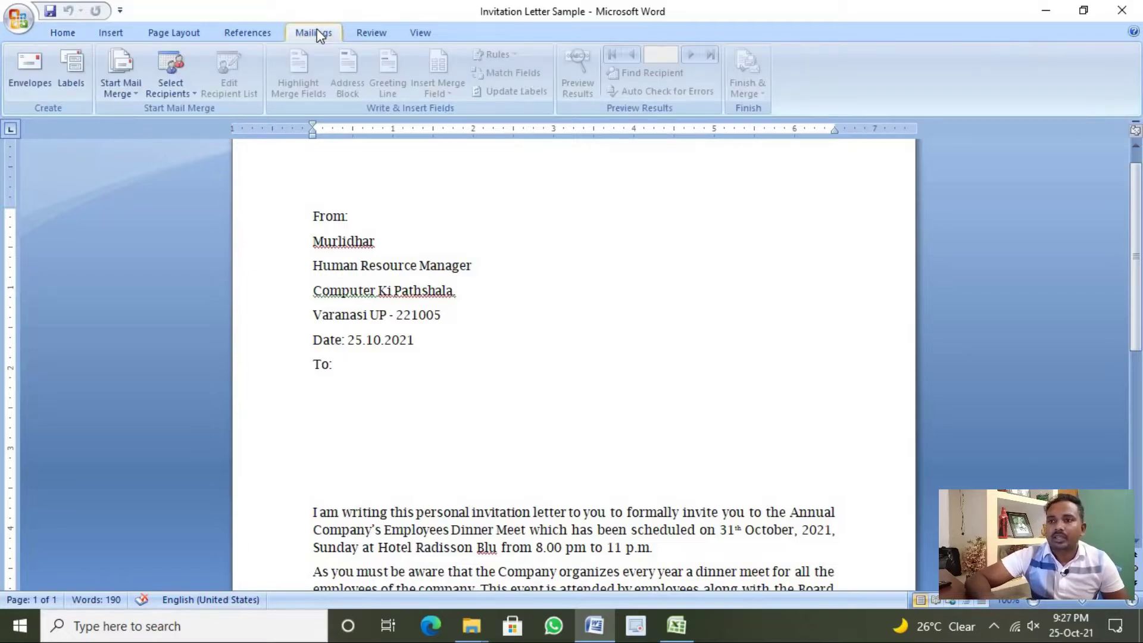
click(170, 94)
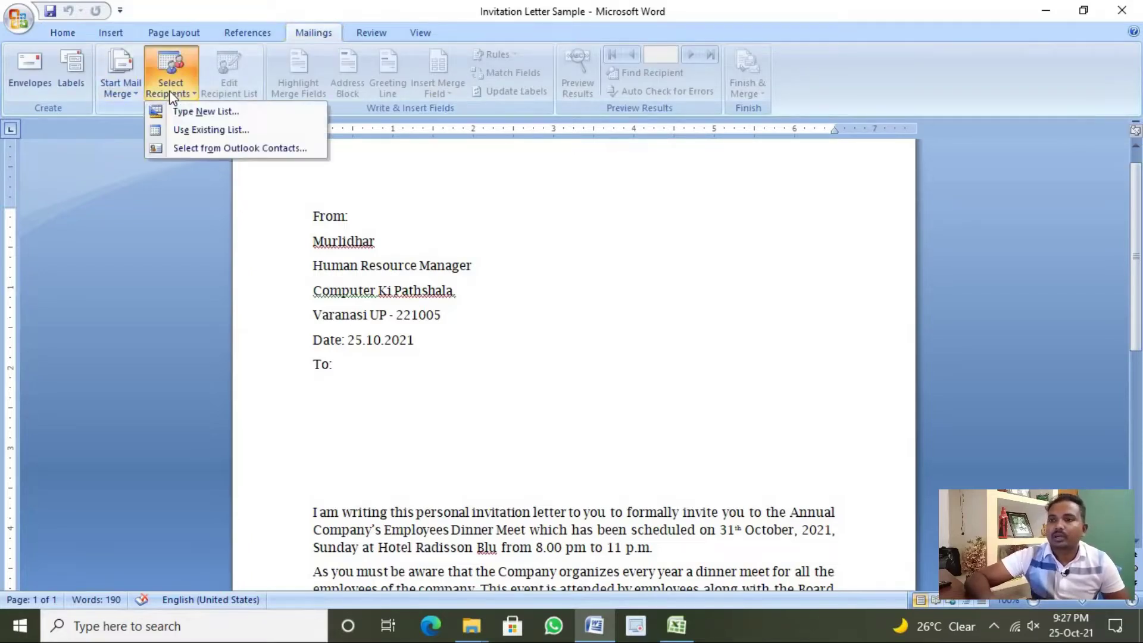
click(190, 130)
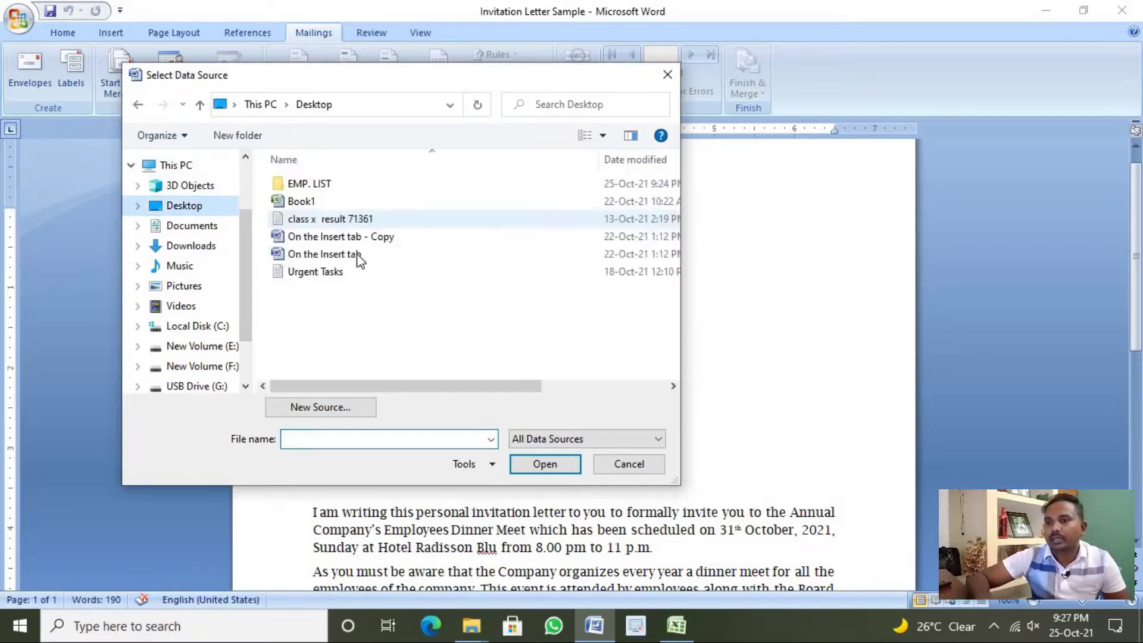
double_click(309, 186)
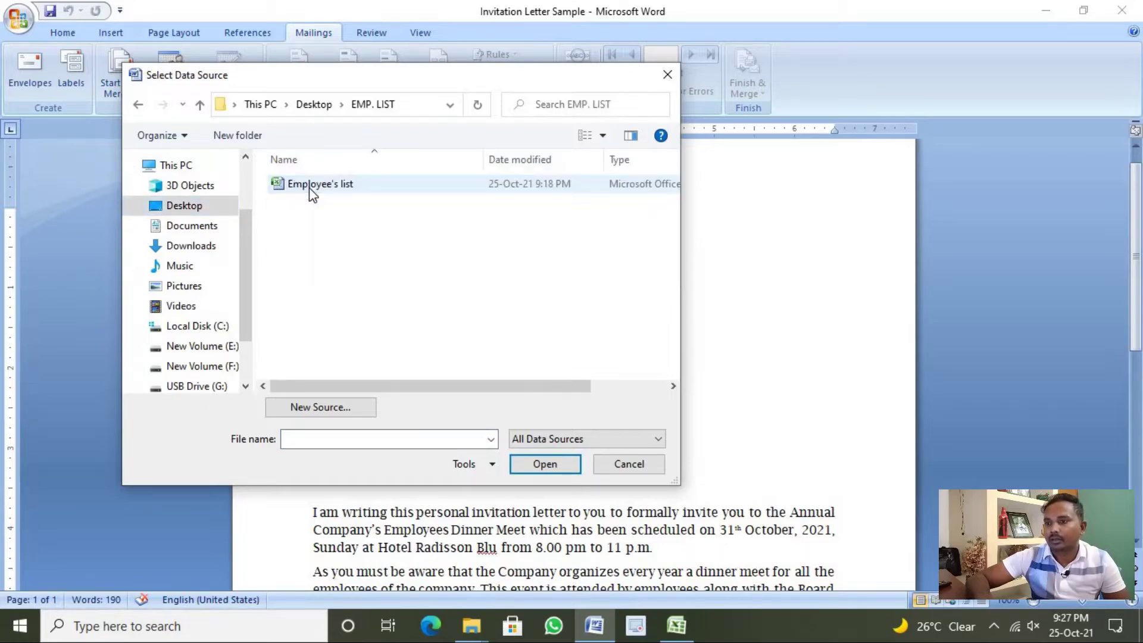
double_click(309, 186)
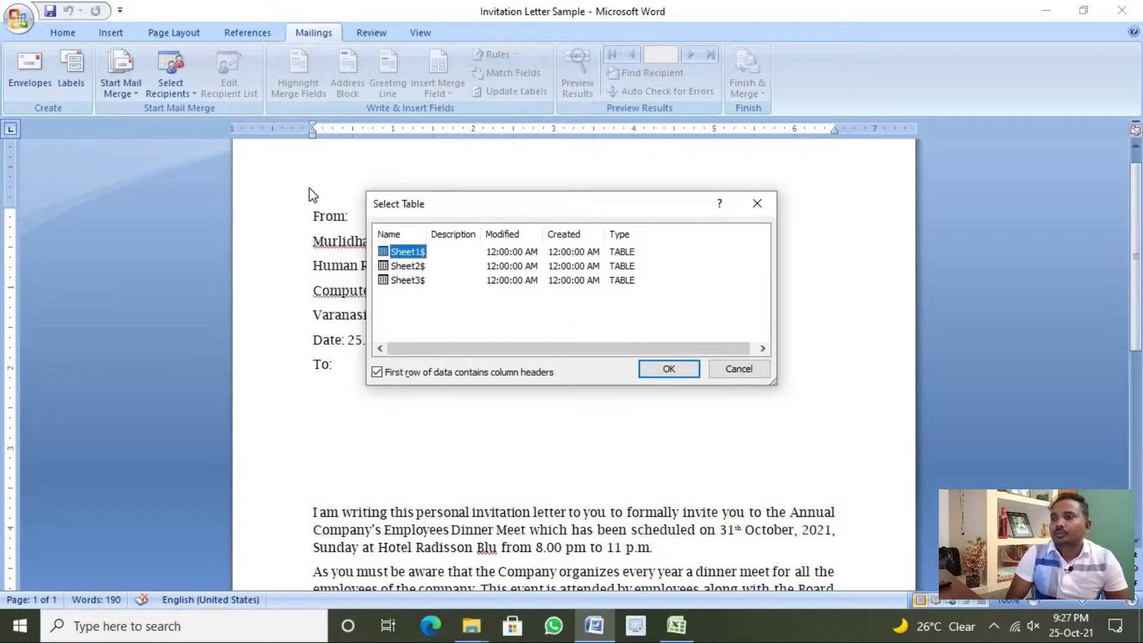
click(660, 370)
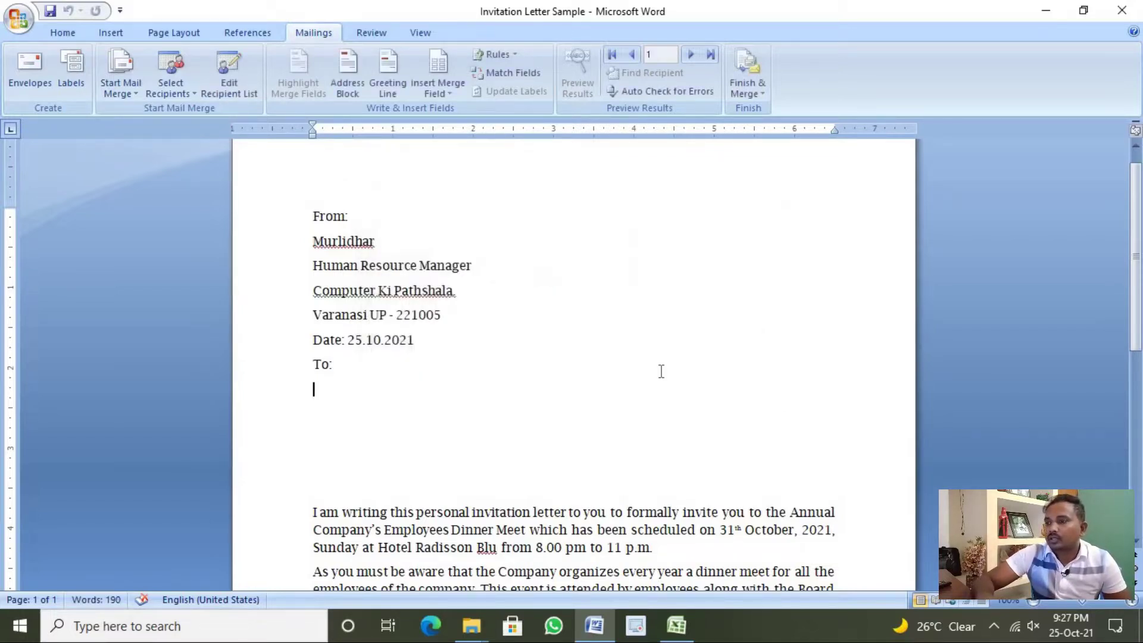
- Compare the available merge fields with the column headings of the employee list in Excel, and return to the Word letter
click(440, 97)
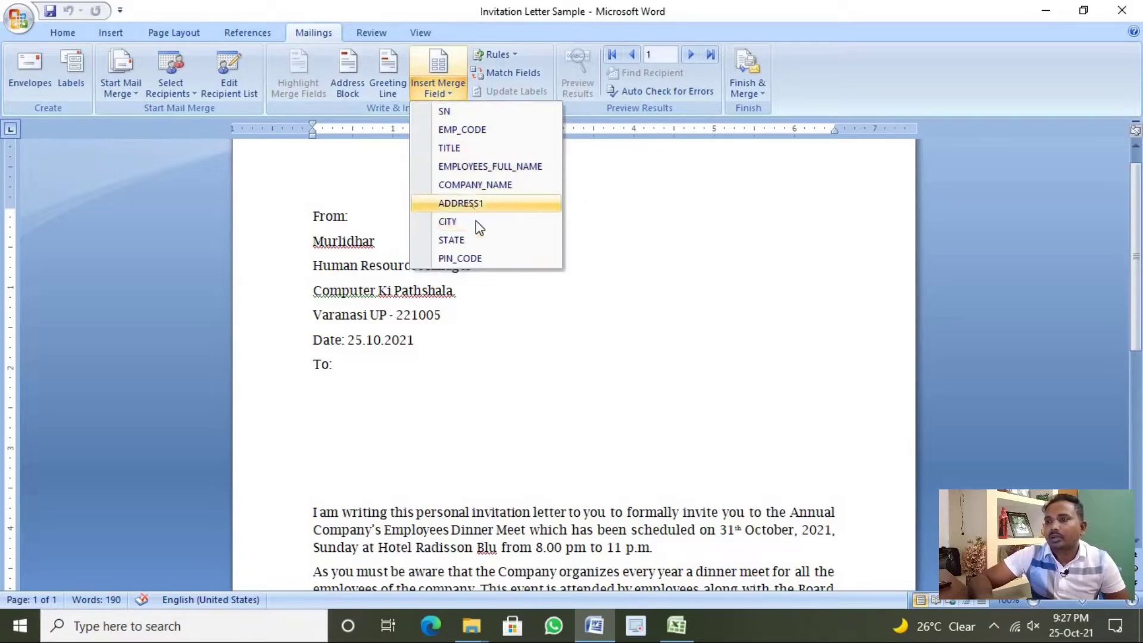
click(690, 632)
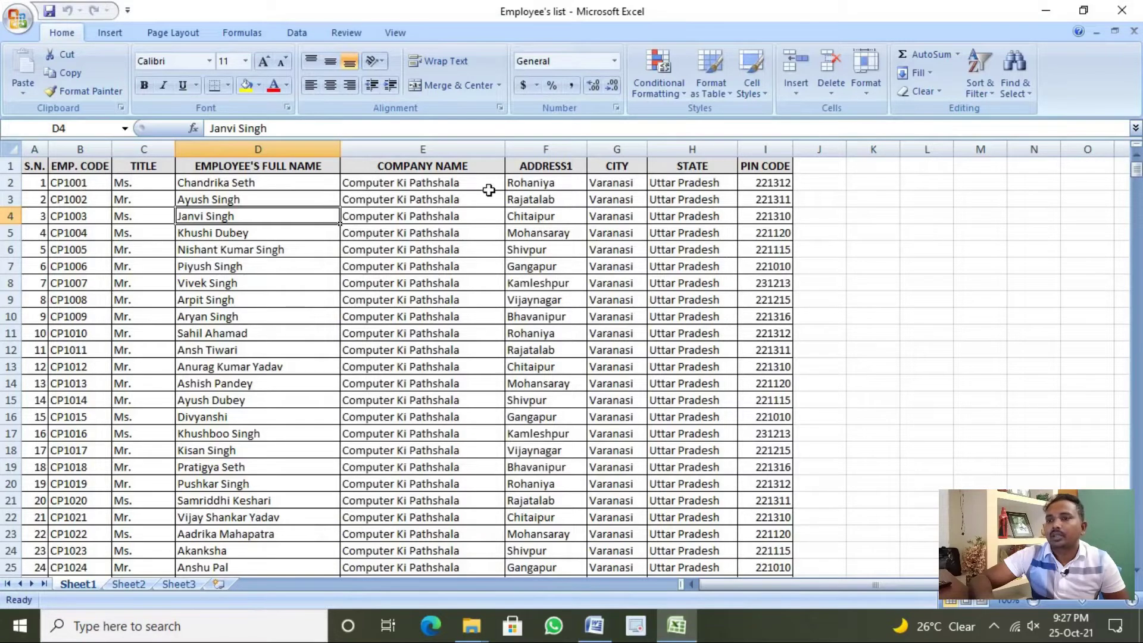
click(597, 639)
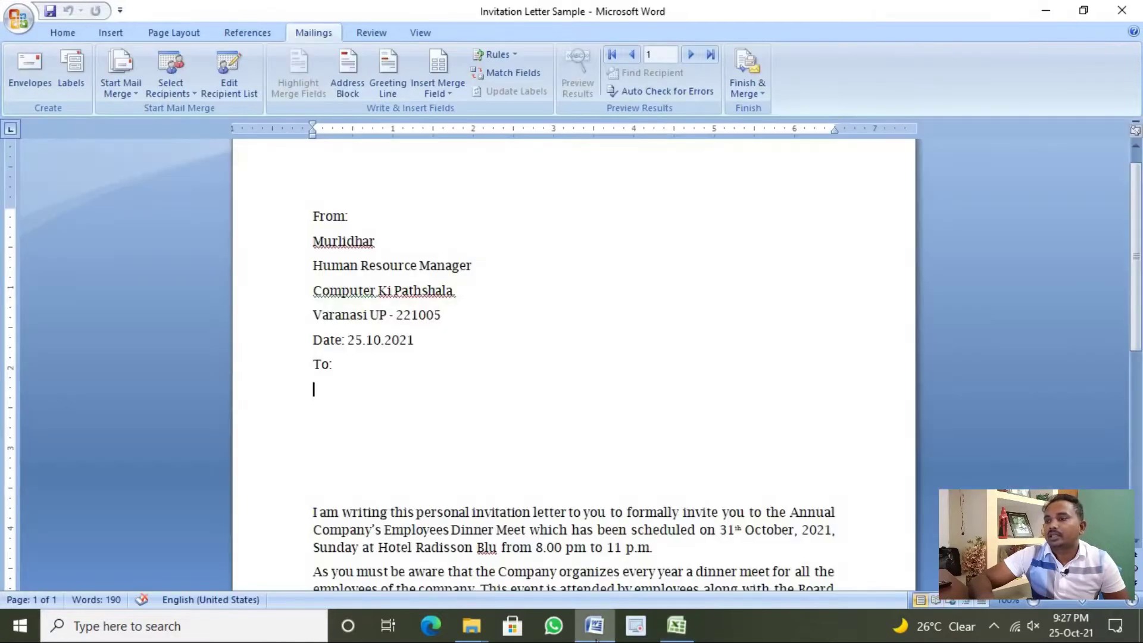
- Insert the TITLE and EMPLOYEES_FULL_NAME merge fields, separated by a space, on the line below "To:"
click(432, 91)
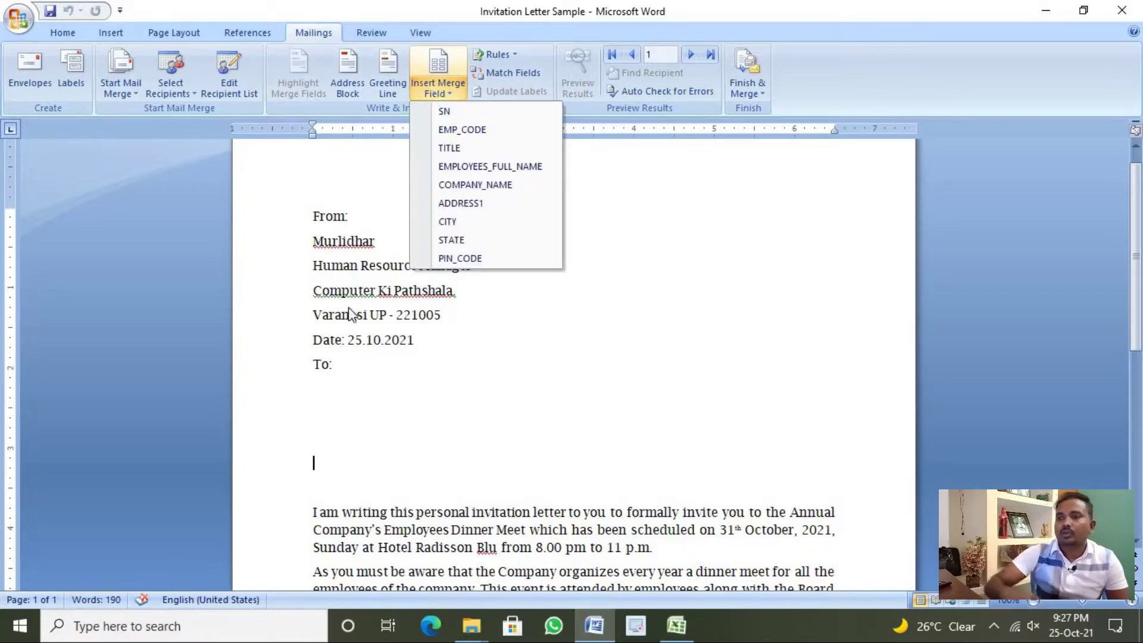
click(331, 373)
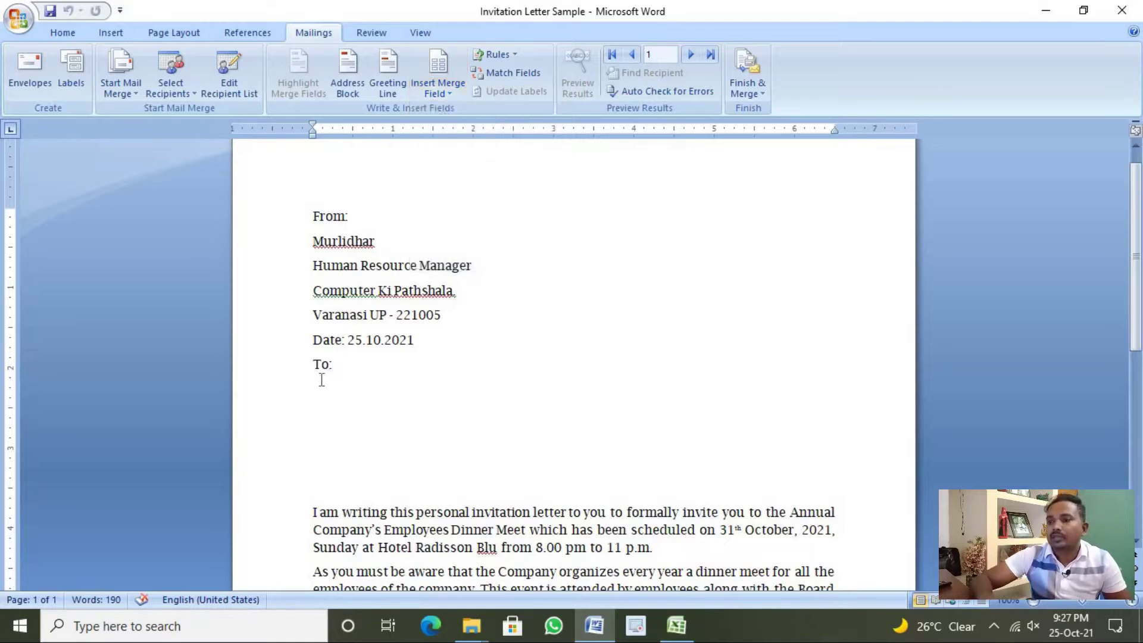
click(322, 380)
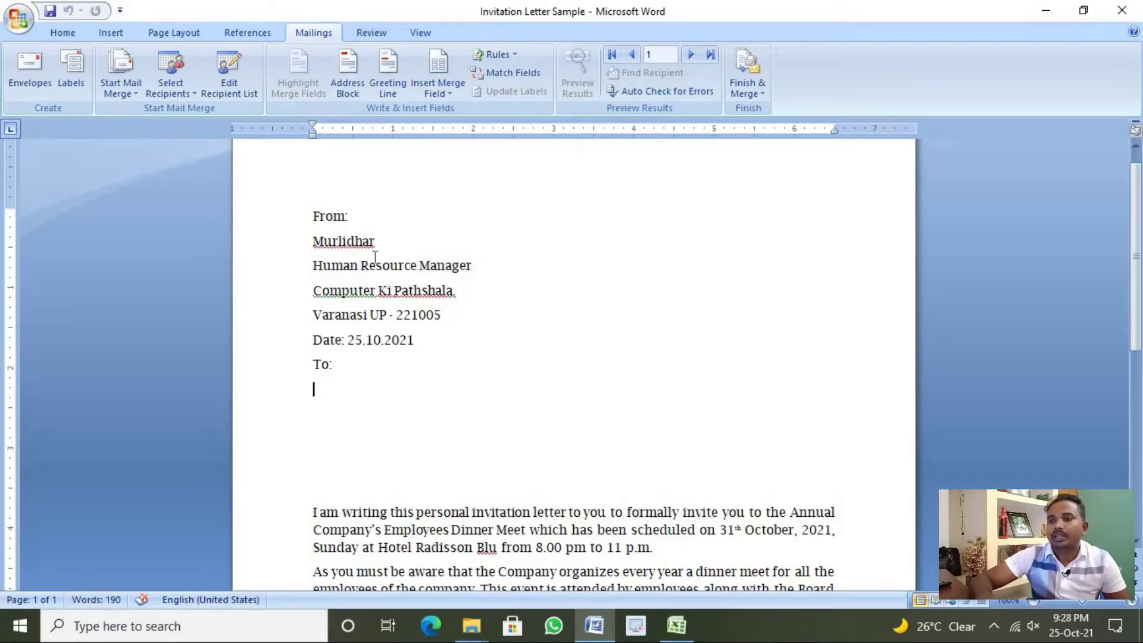
click(438, 87)
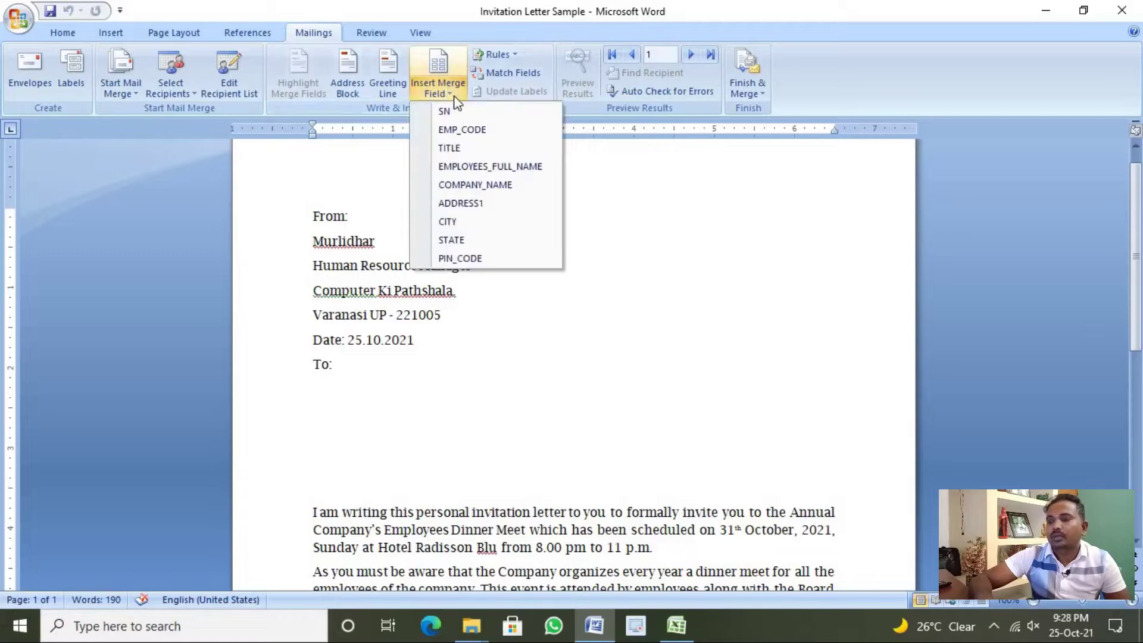
click(457, 152)
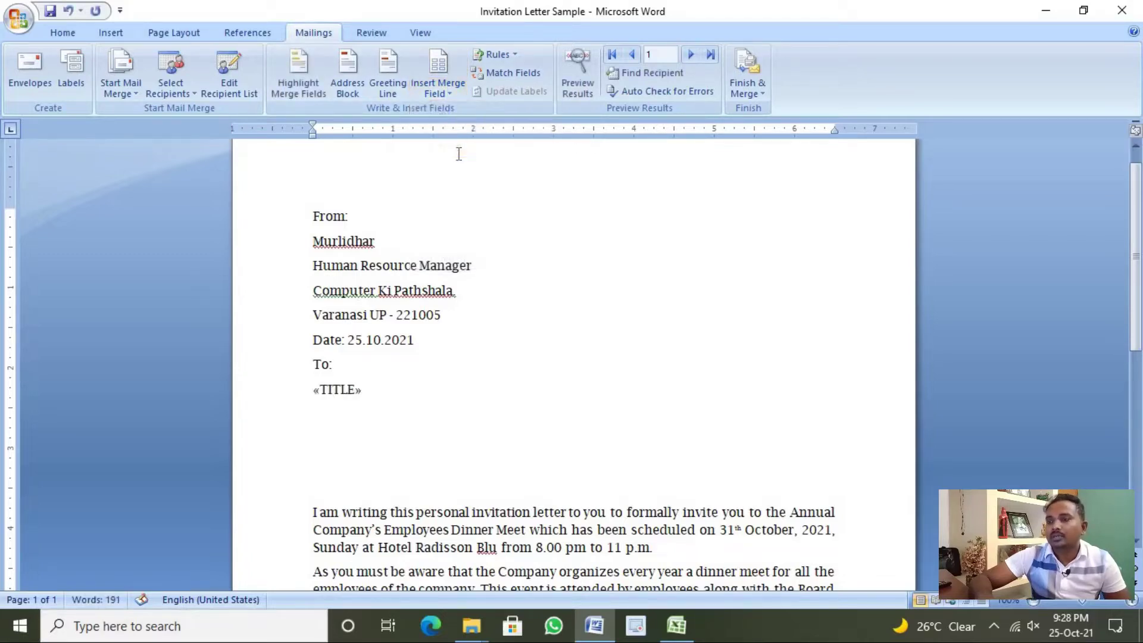
click(437, 93)
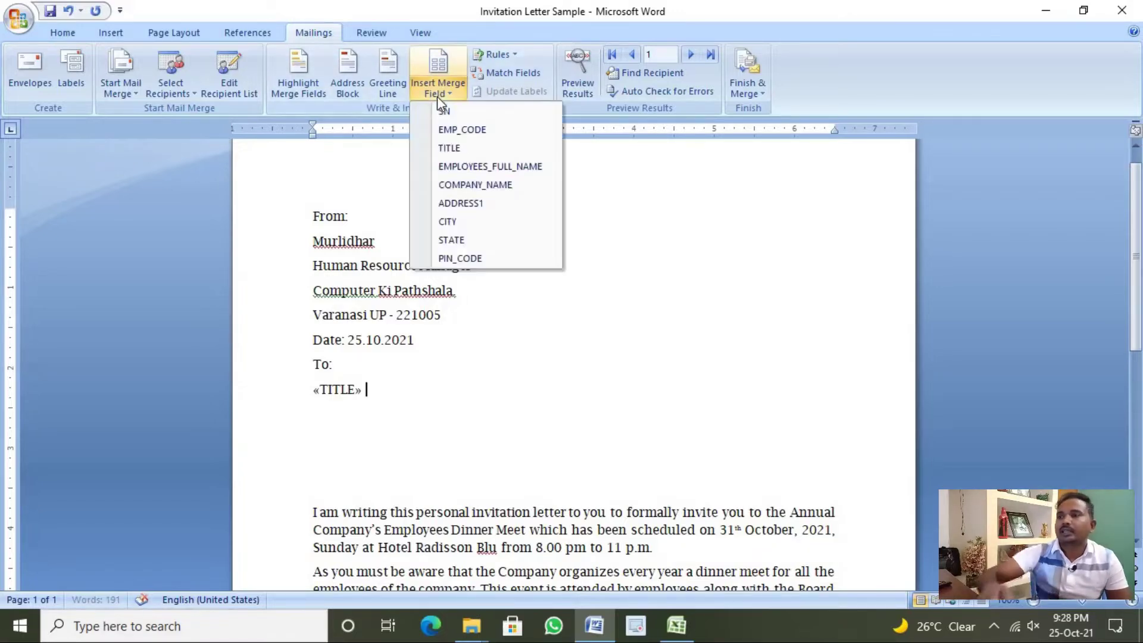
click(465, 170)
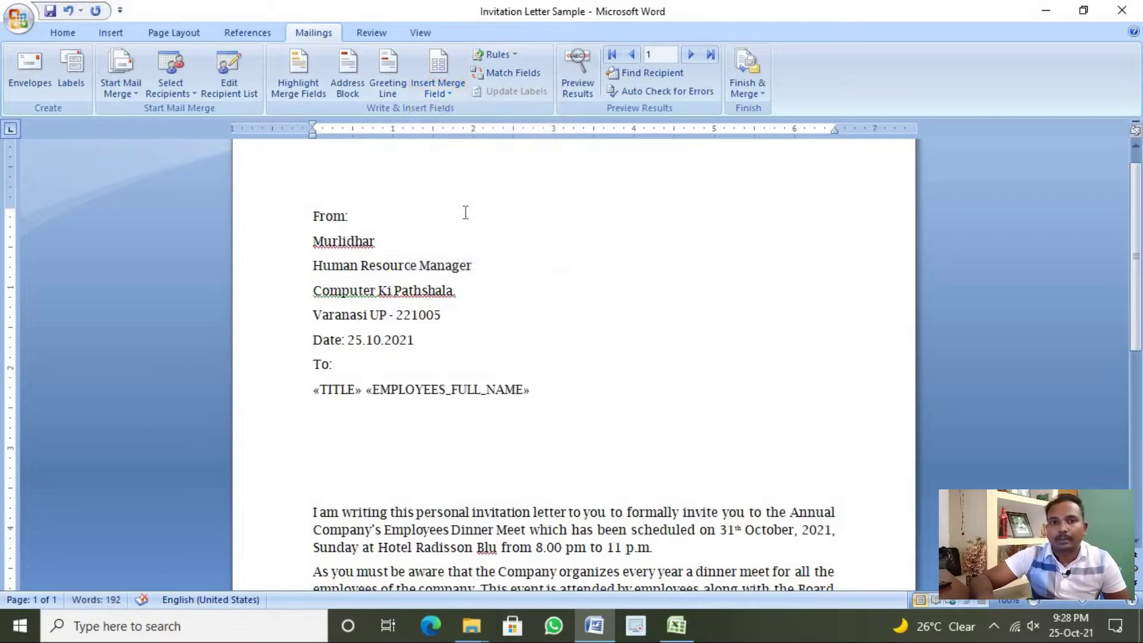
- Add the EMP_CODE and COMPANY_NAME merge fields on two separate lines below the employee name
key(Return)
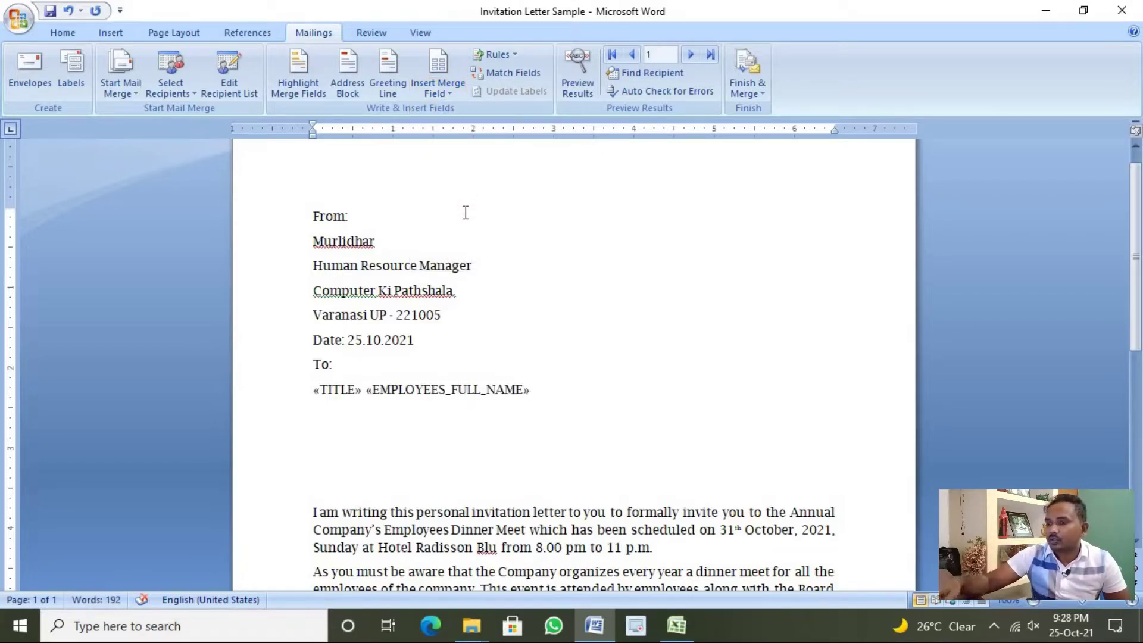
click(447, 95)
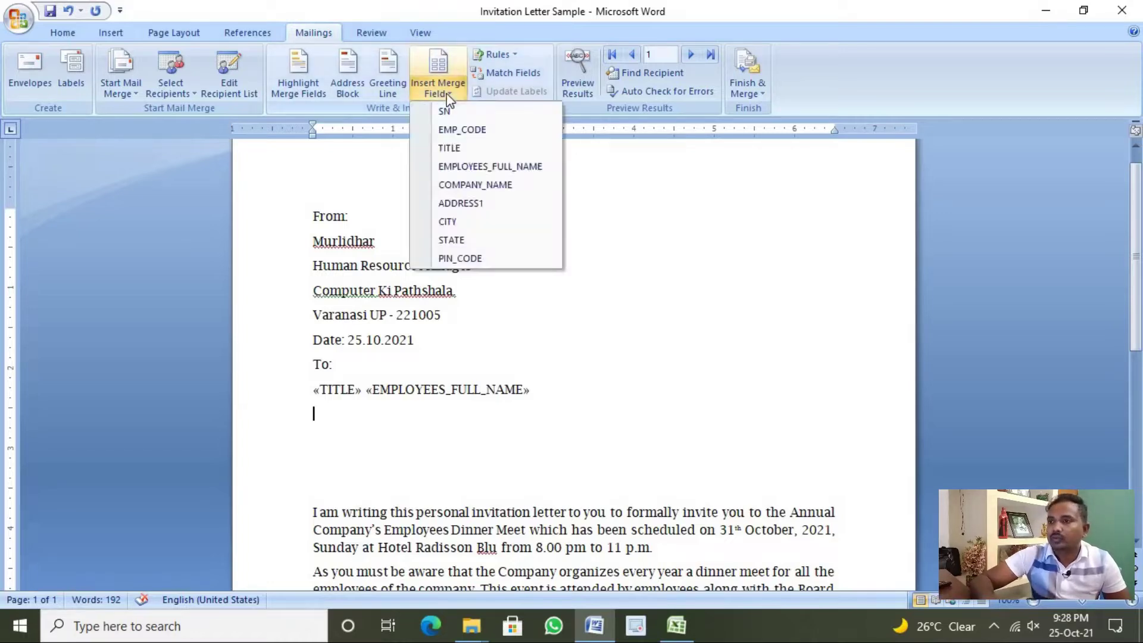
click(452, 129)
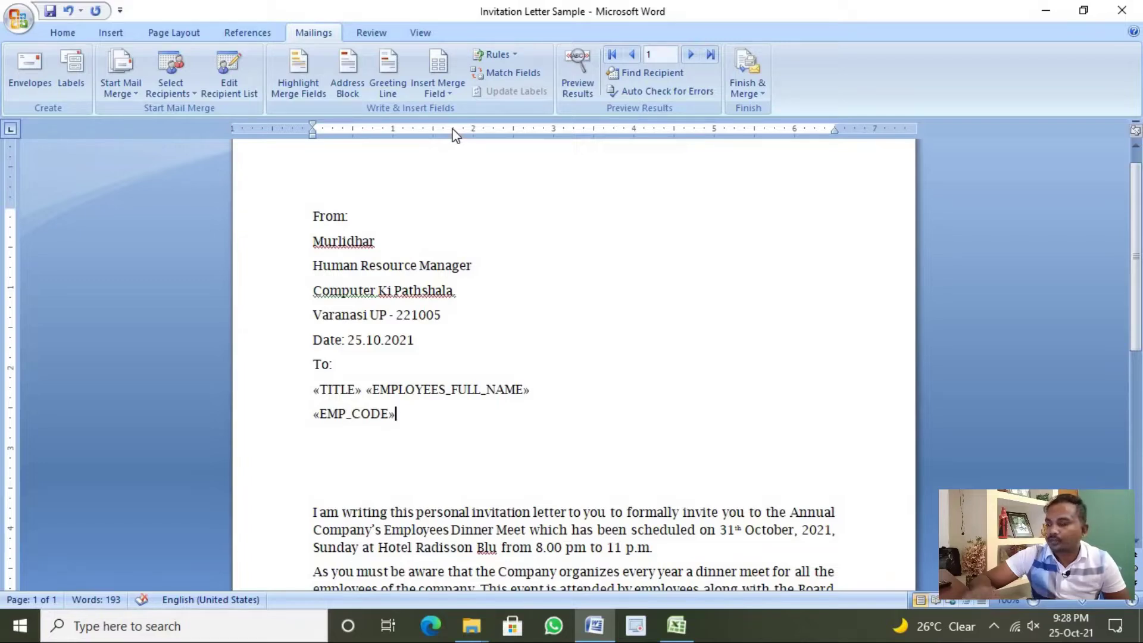
key(Down)
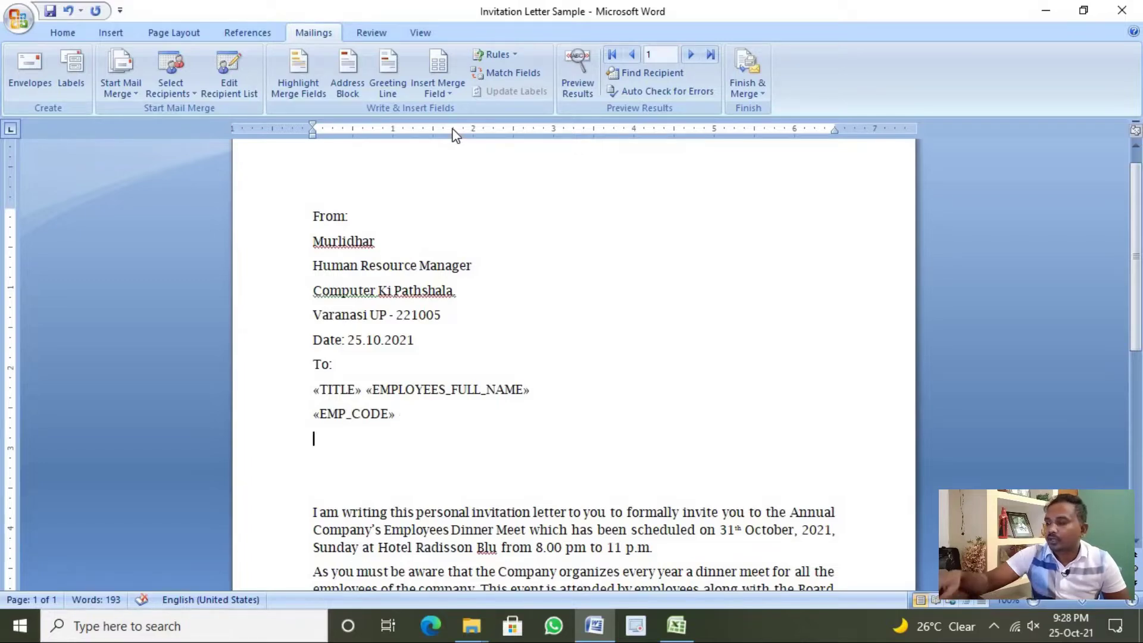
click(446, 93)
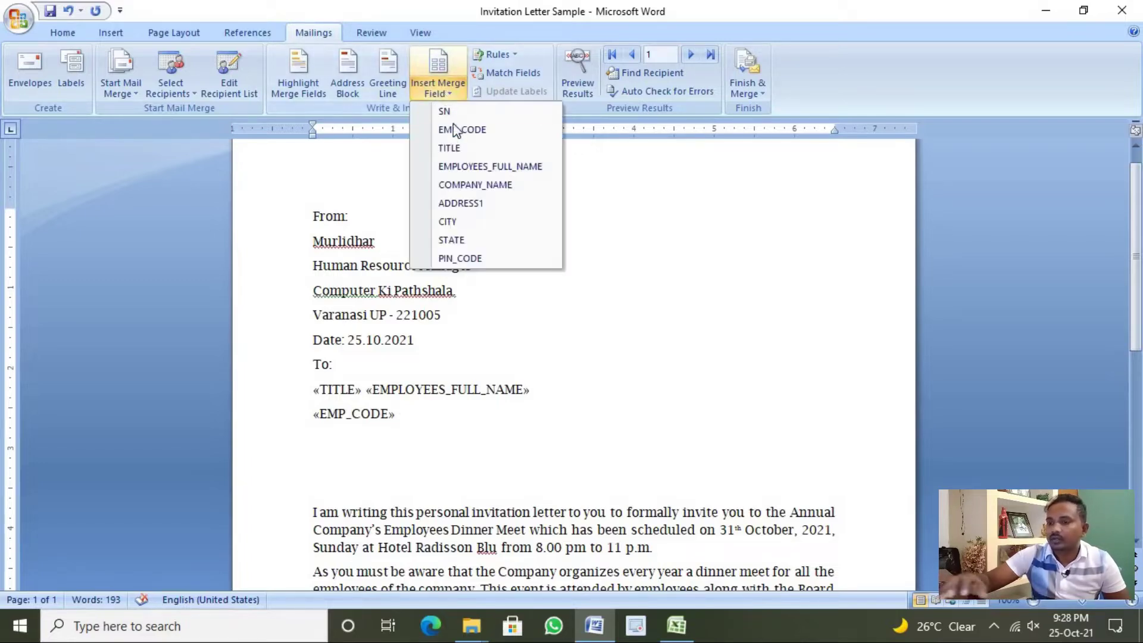
click(462, 187)
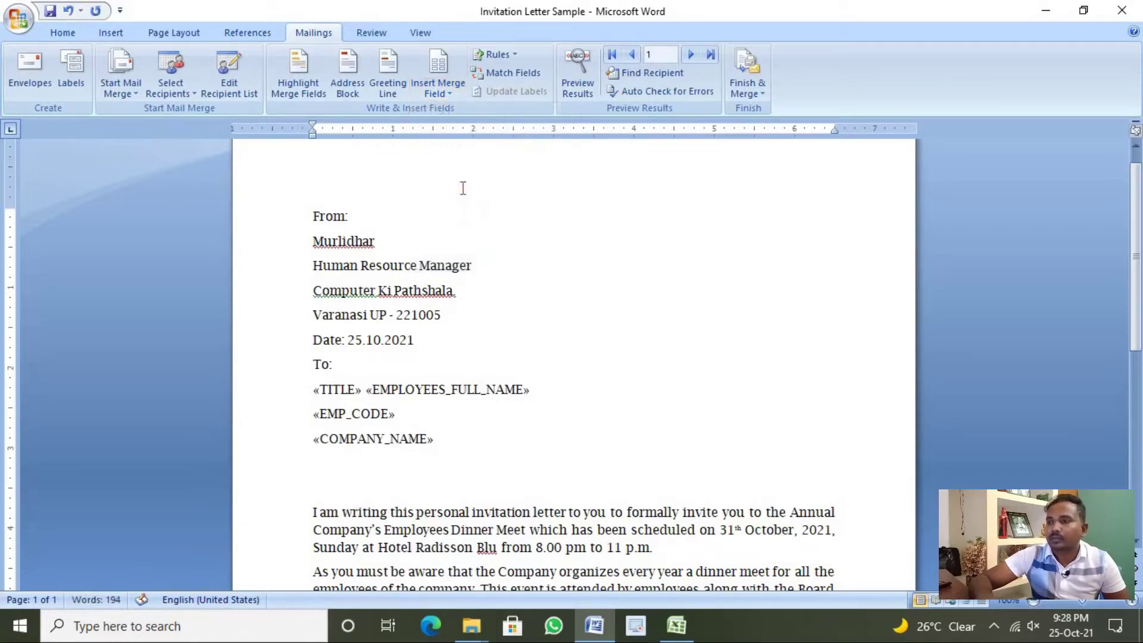
- Insert the ADDRESS1 and CITY merge fields, separated by a comma and space, on the line below the company name
key(Down)
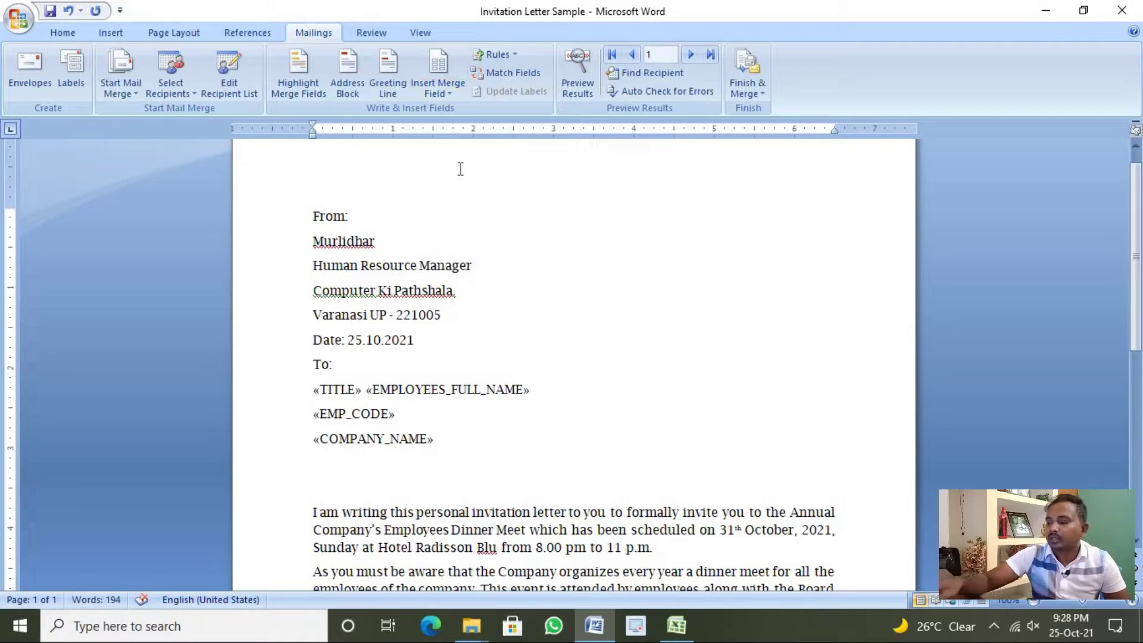
click(444, 99)
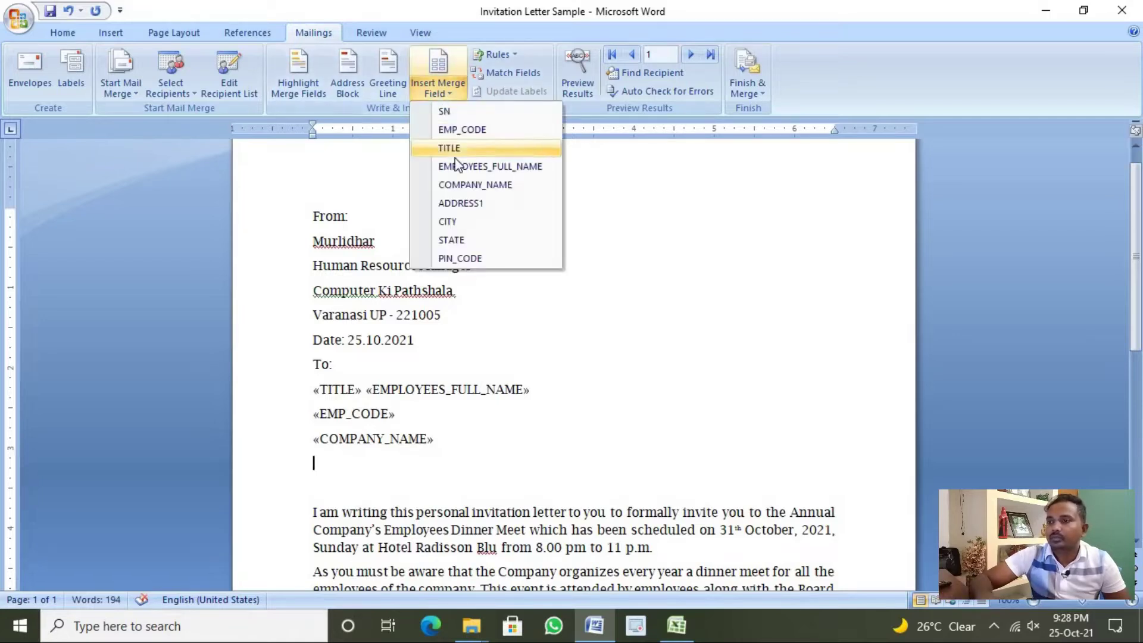
click(461, 203)
text(,)
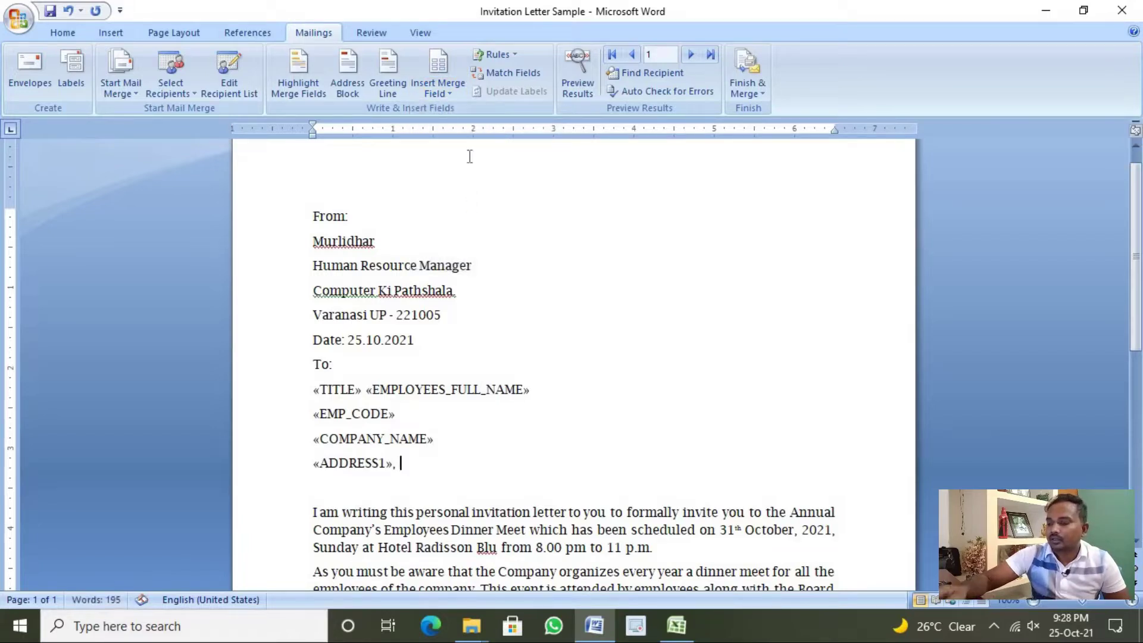
click(443, 96)
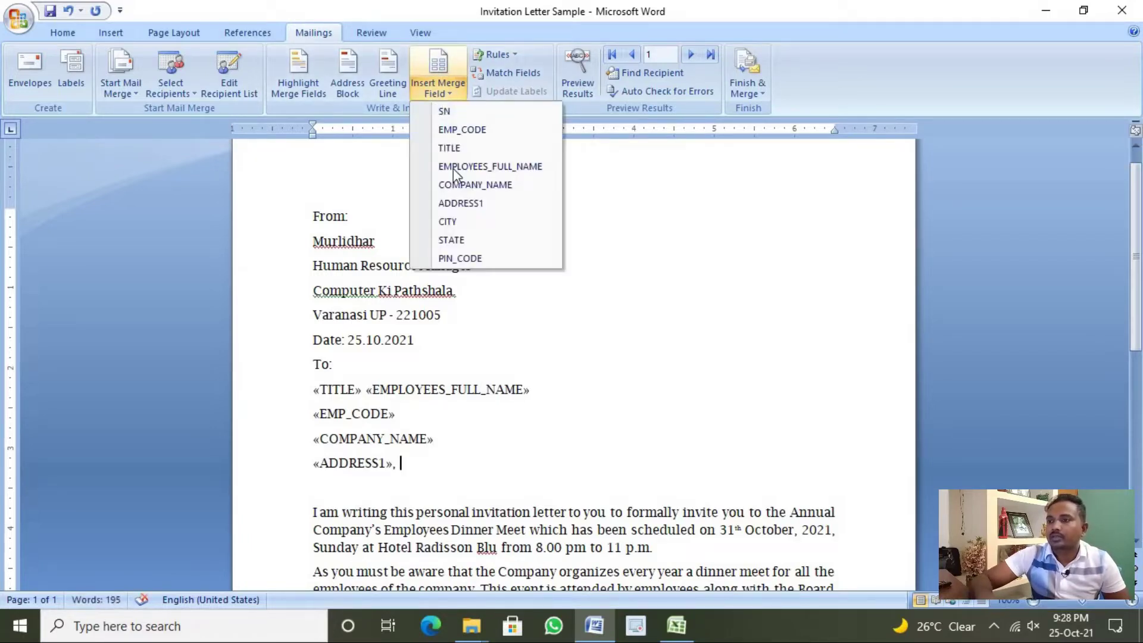
click(457, 222)
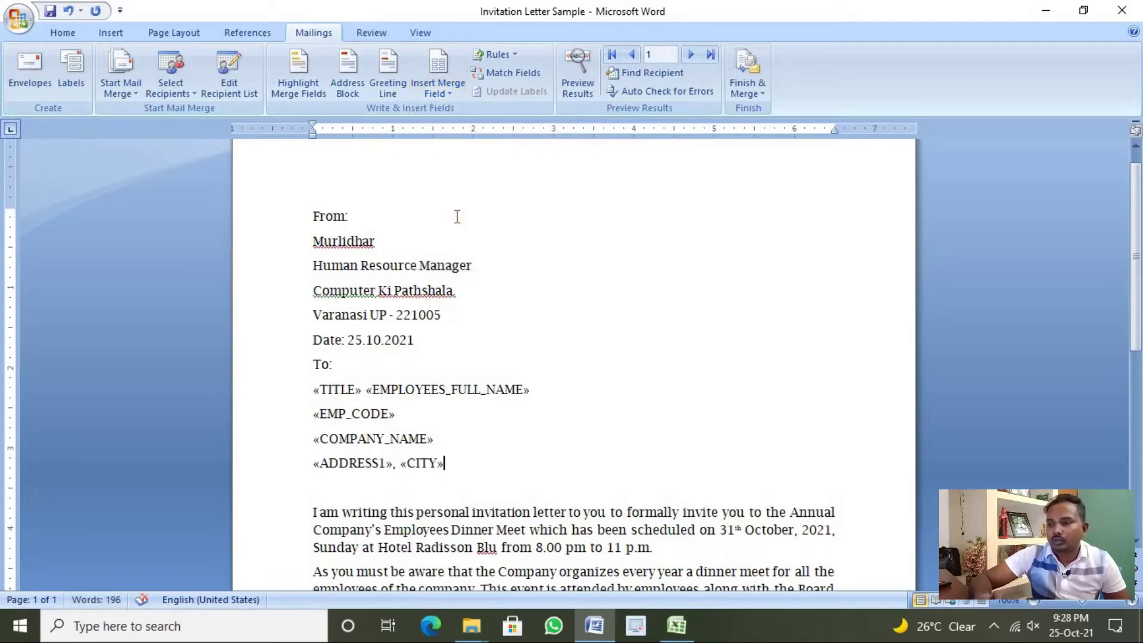
- Insert the STATE and PIN_CODE merge fields, separated by a spaced hyphen, on a new line below the address and city
key(Return)
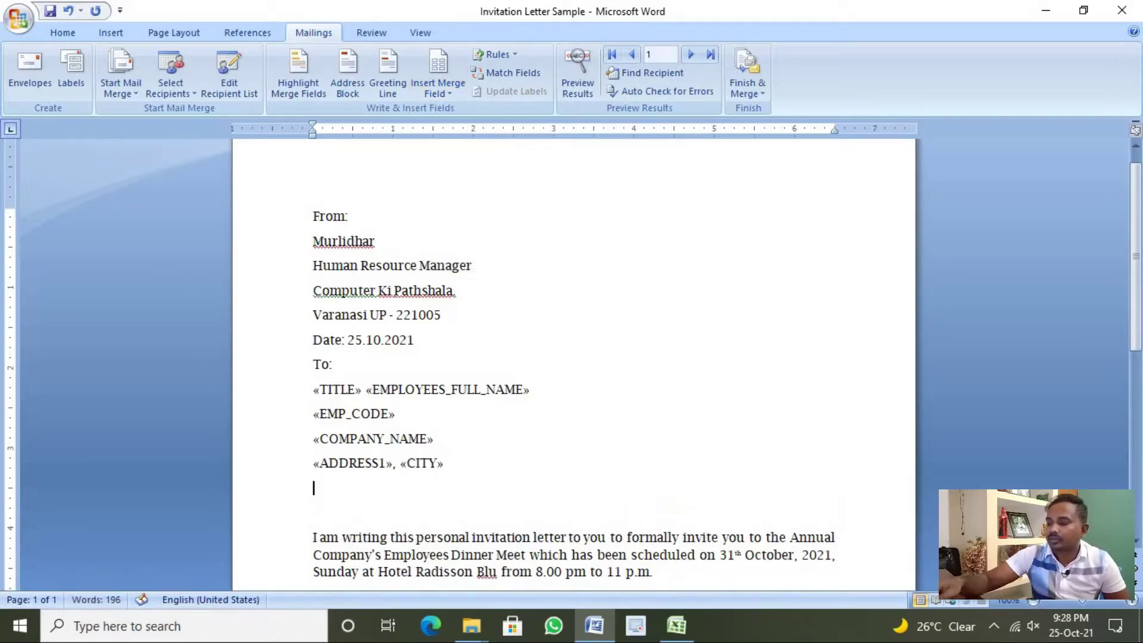
click(444, 92)
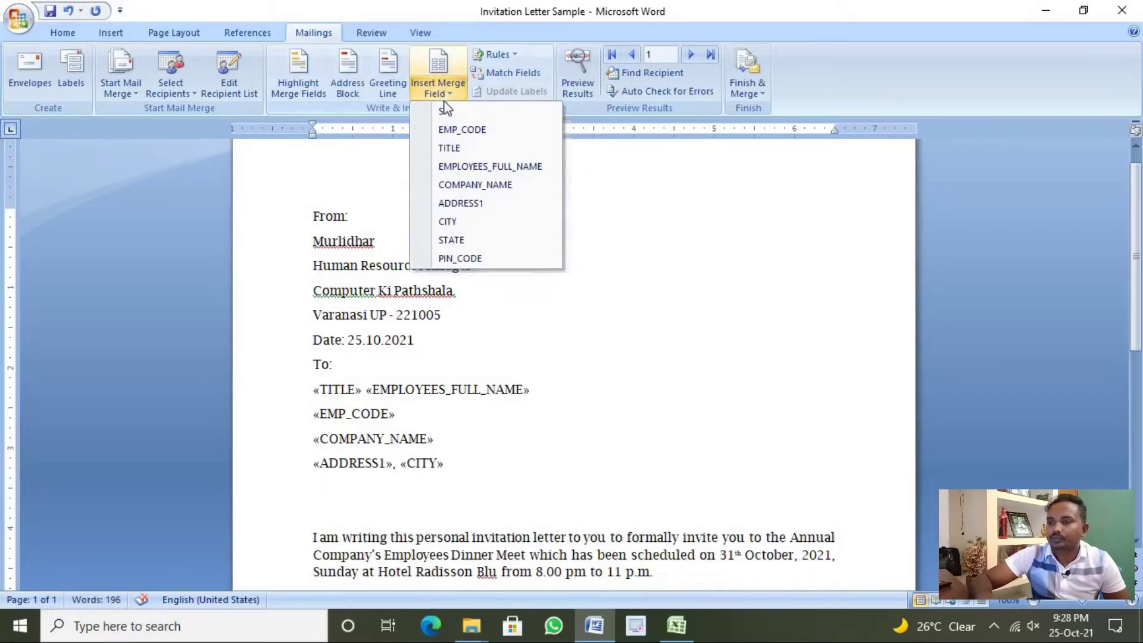
click(454, 239)
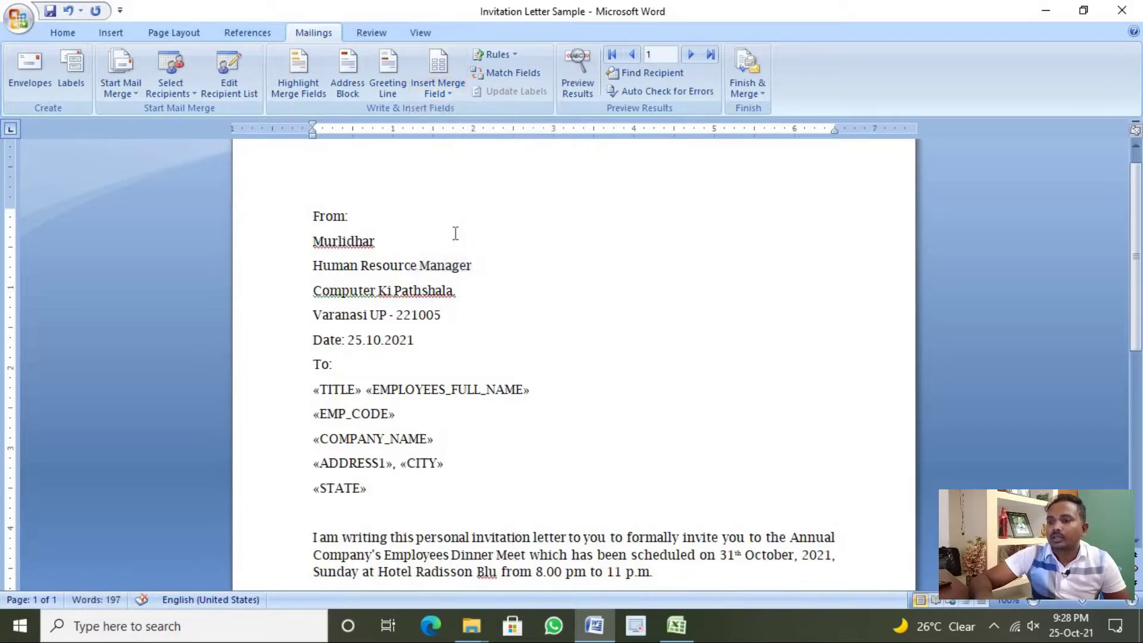
text(-)
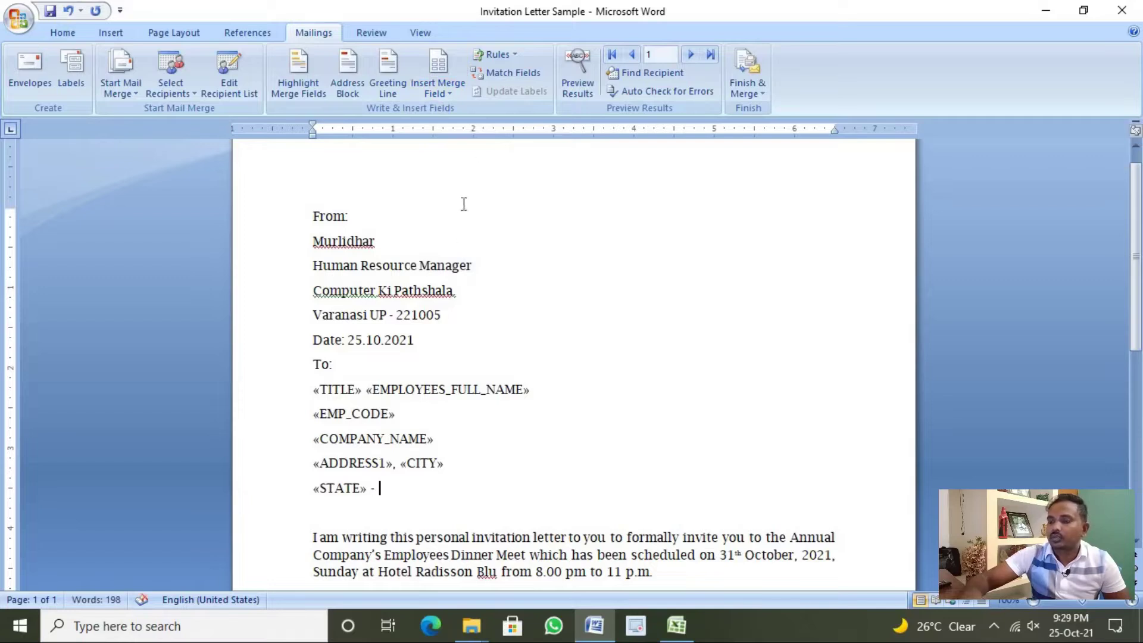
click(440, 95)
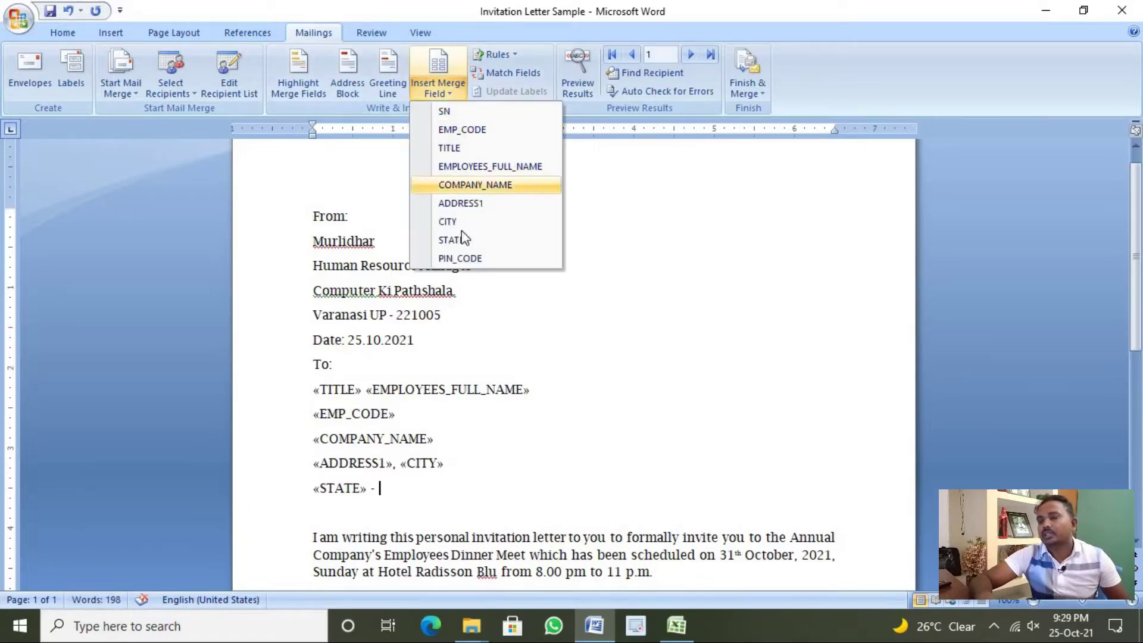
click(462, 258)
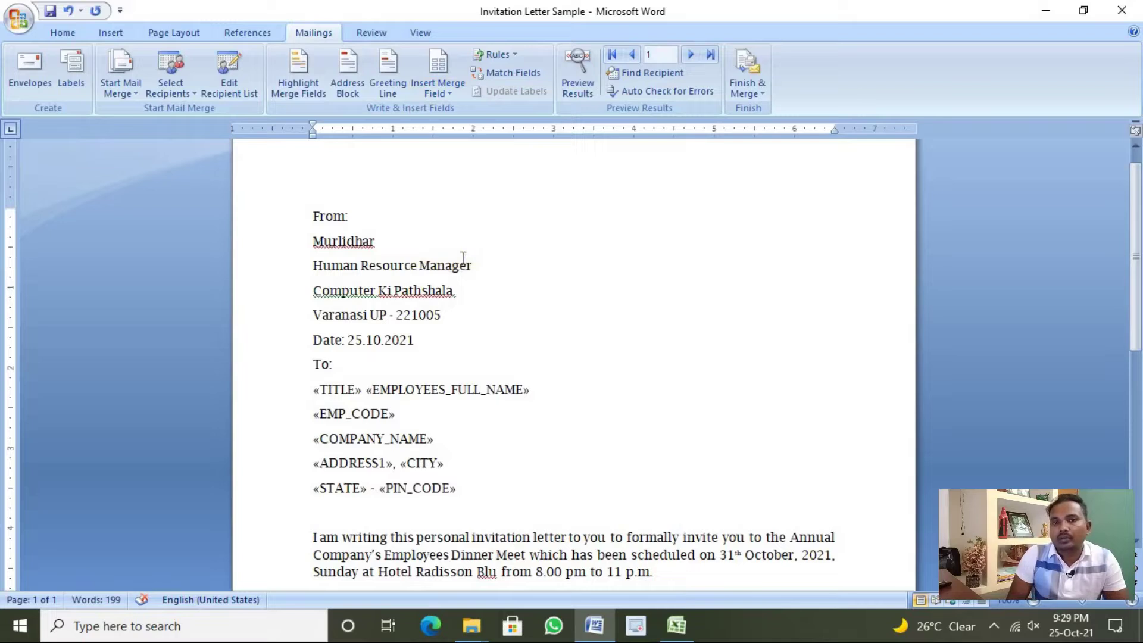
- Add a salutation line below the state reading "Dear," followed by the TITLE and EMPLOYEES_FULL_NAME merge fields, separated by a space
key(Return)
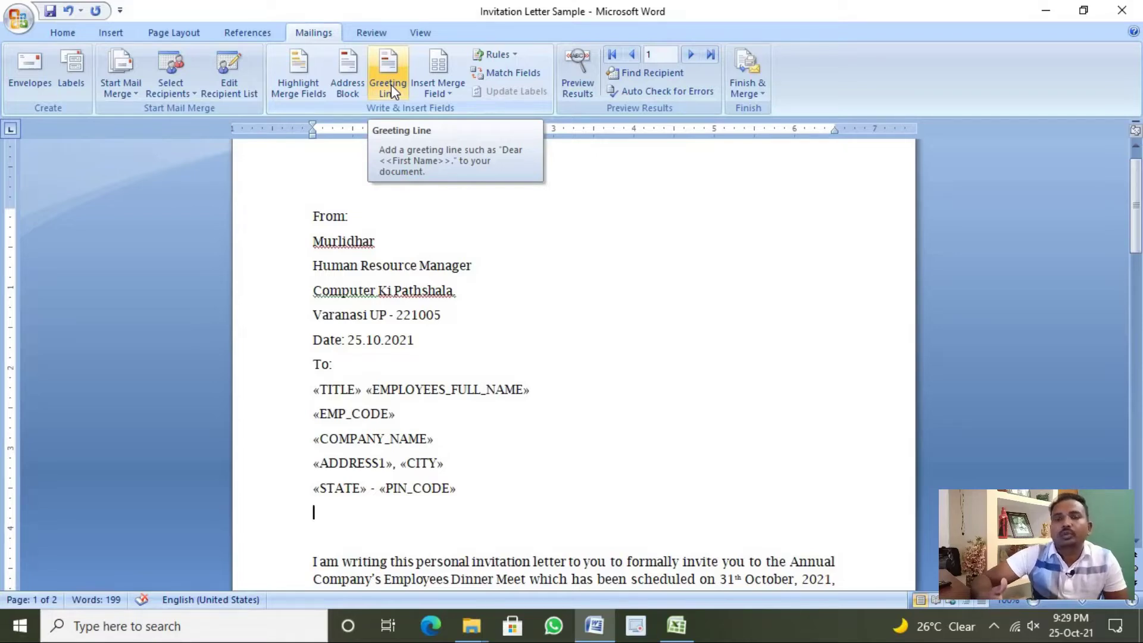
click(452, 89)
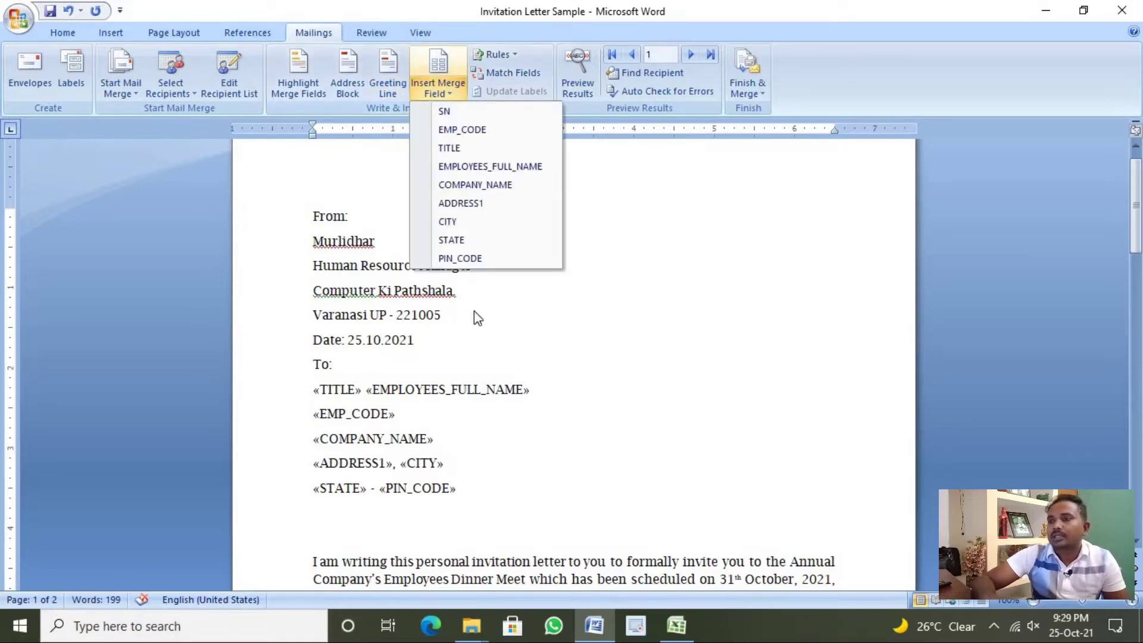
click(325, 523)
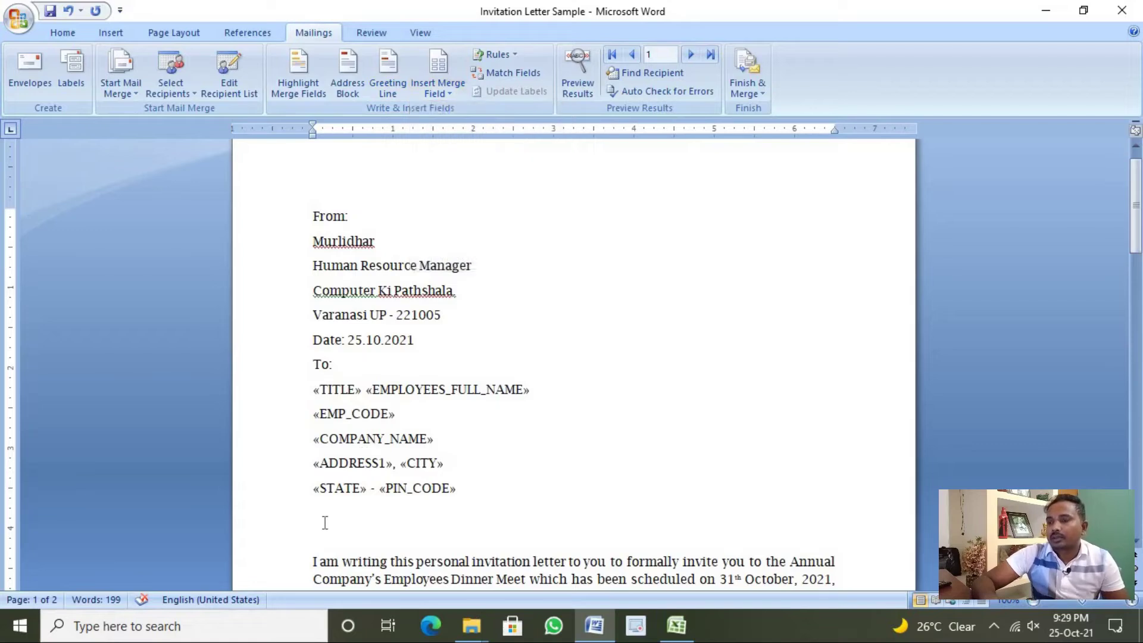
text(Dear,)
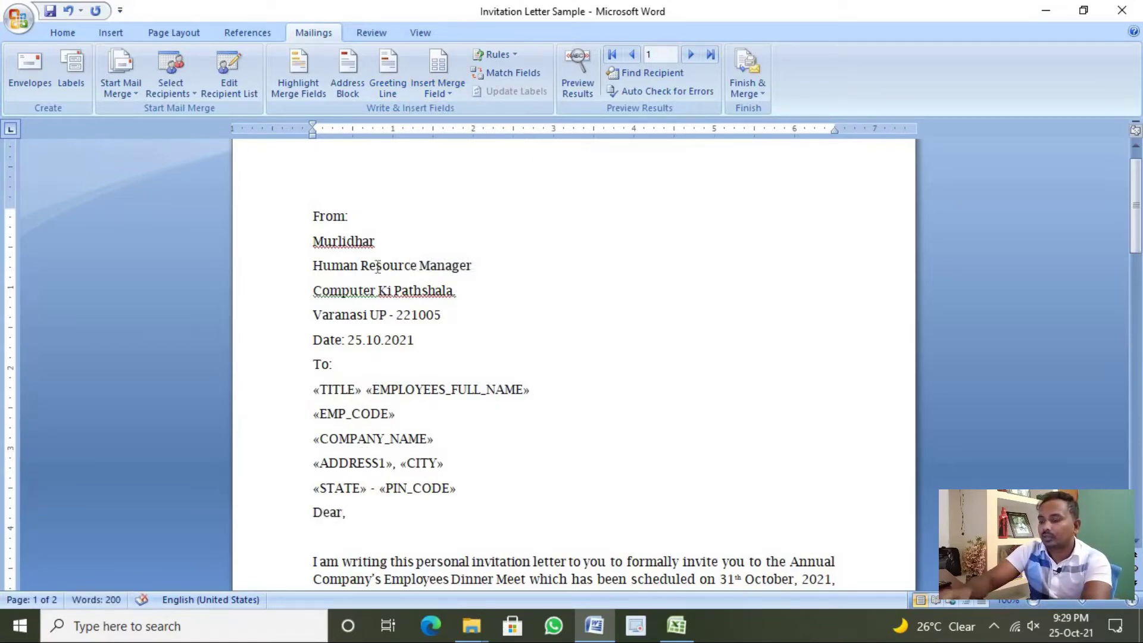
click(443, 98)
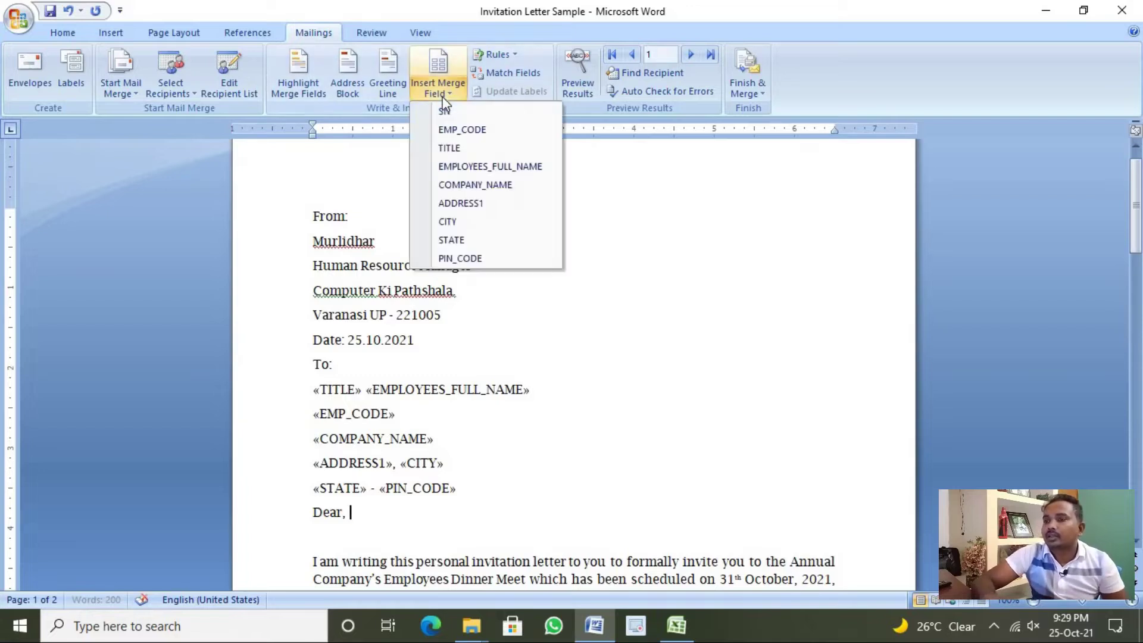
click(456, 152)
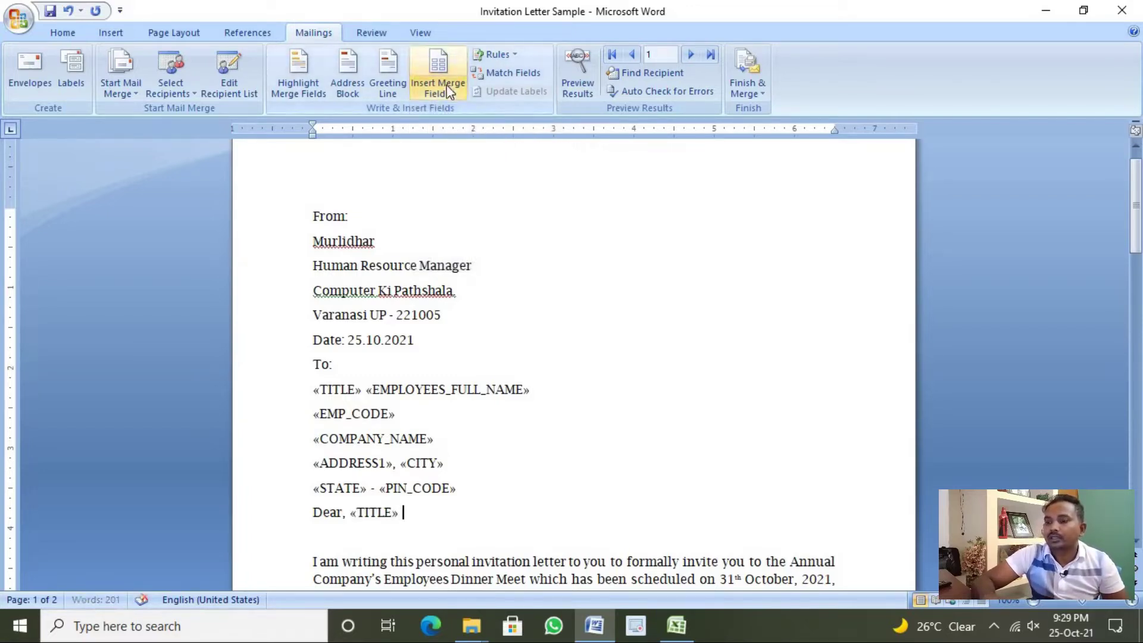
click(449, 89)
click(458, 167)
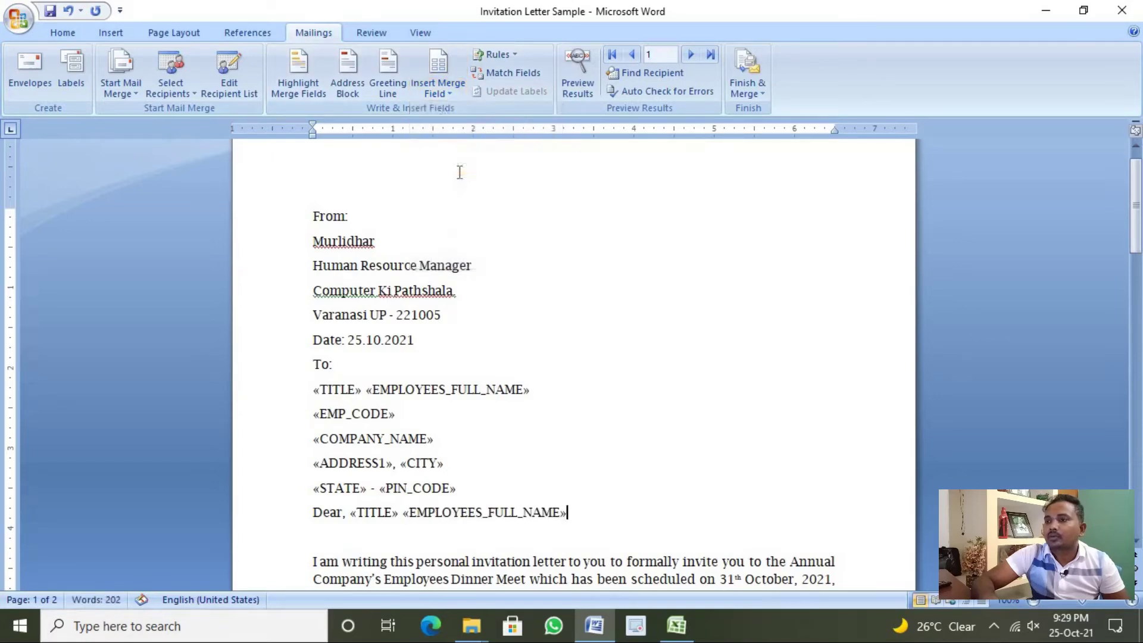
- Remove the empty line between the salutation and the first body paragraph, and look over the whole letter
click(311, 560)
key(BackSpace)
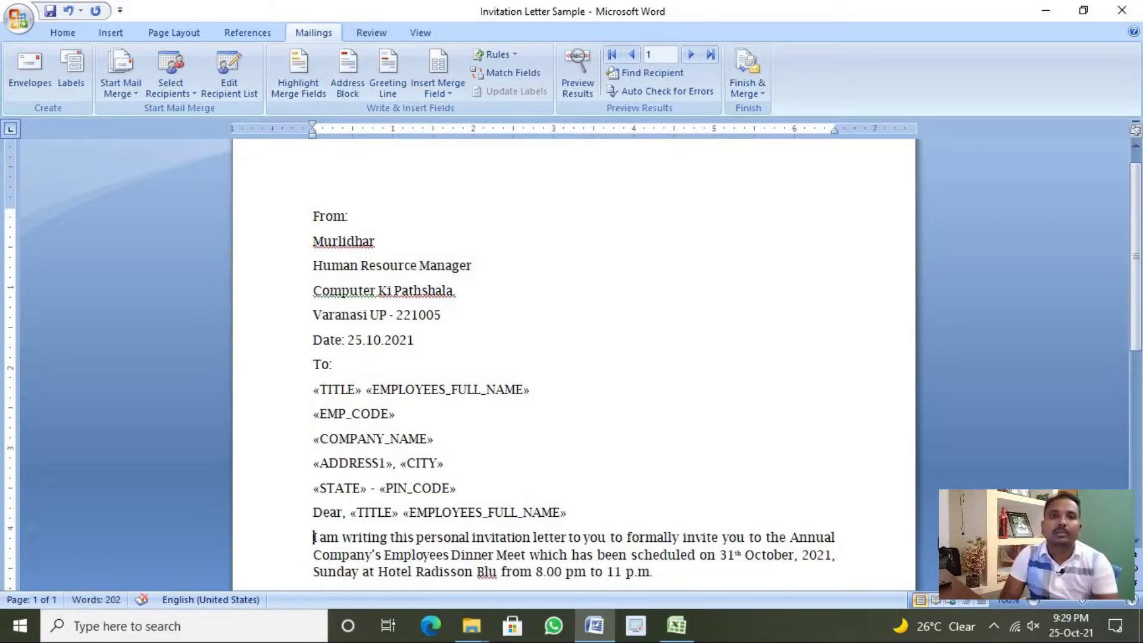
drag(1137, 267, 1139, 487)
scroll(1138, 329, up, 4)
scroll(1139, 329, up, 9)
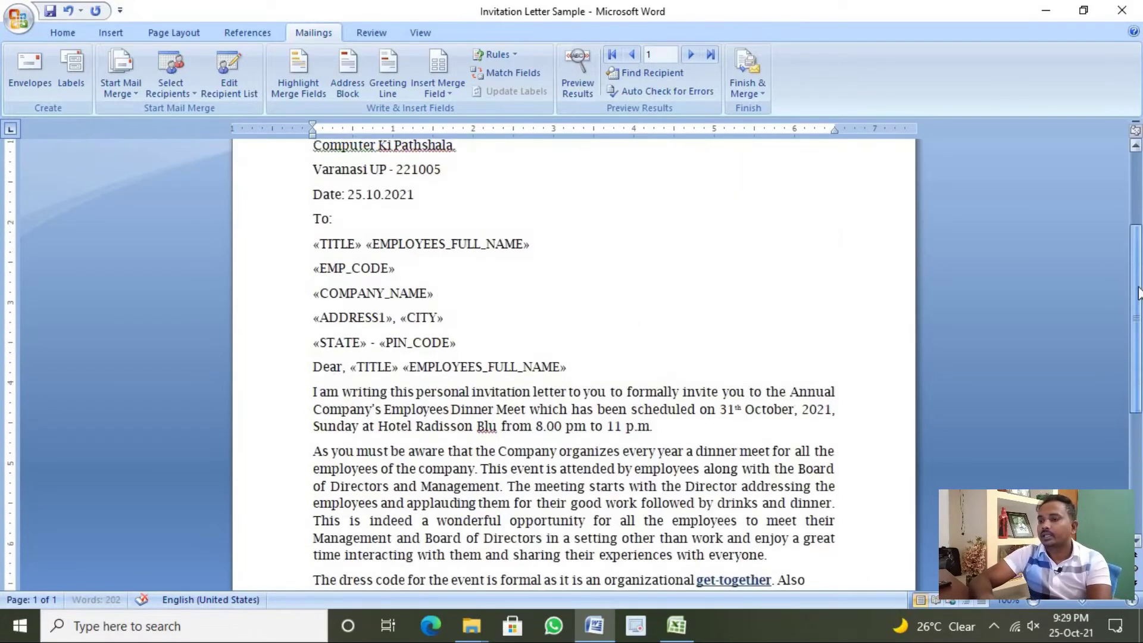
mouse_move(1138, 265)
mouse_down()
mouse_move(1138, 453)
mouse_move(1137, 256)
mouse_up()
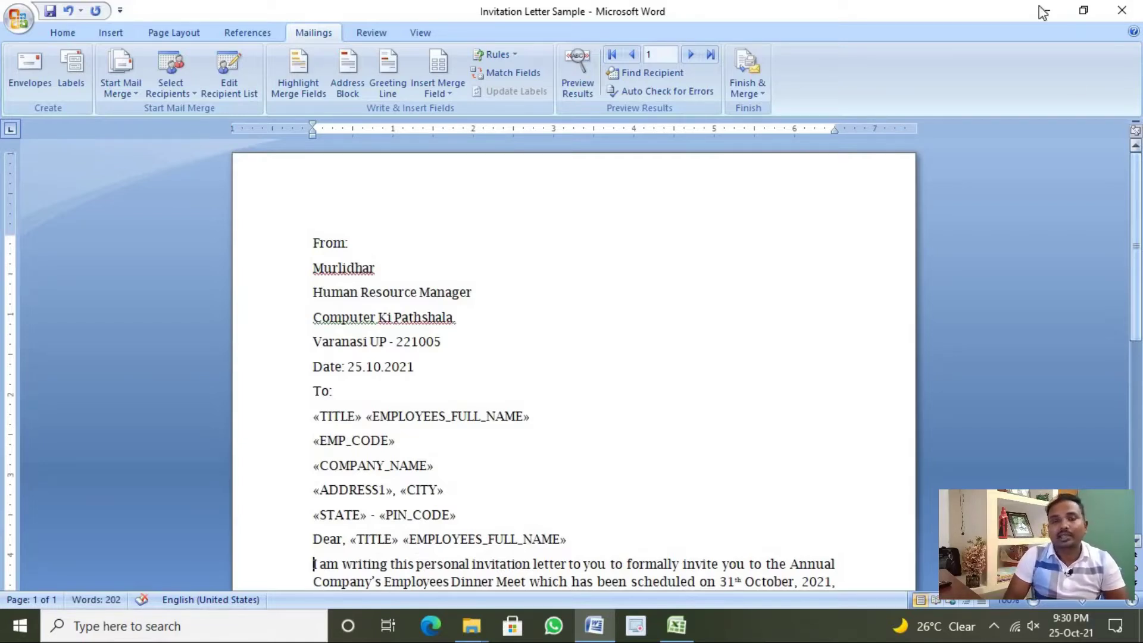
- Preview the merge results in the letter and advance to the second recipient, checking the address block and salutation
click(579, 74)
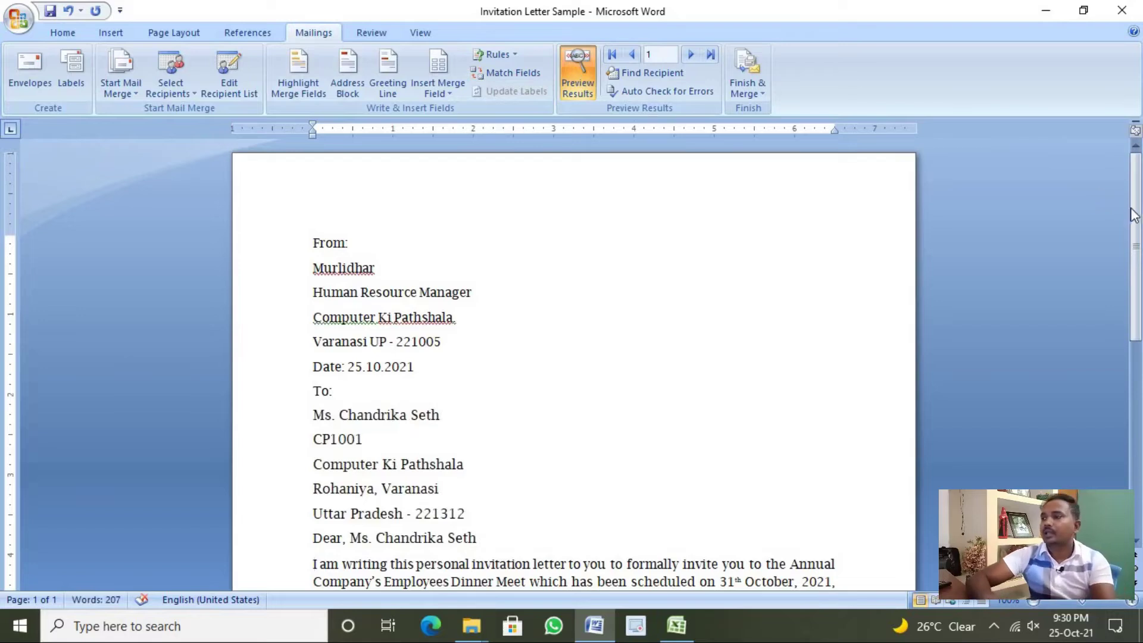
drag(1141, 217, 1142, 254)
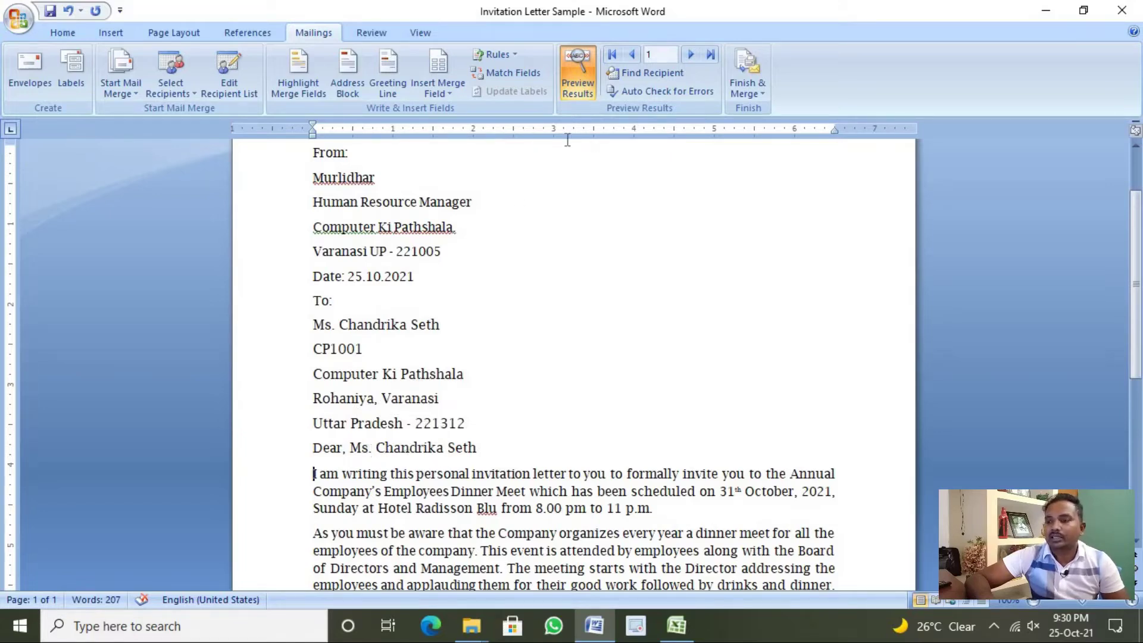
click(691, 57)
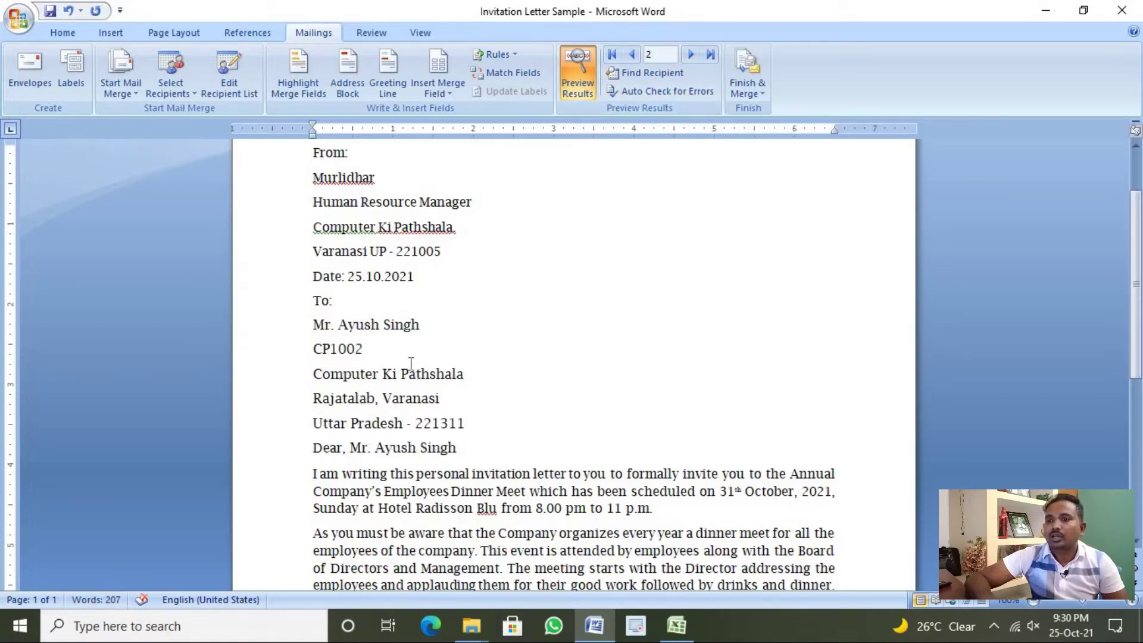
click(348, 449)
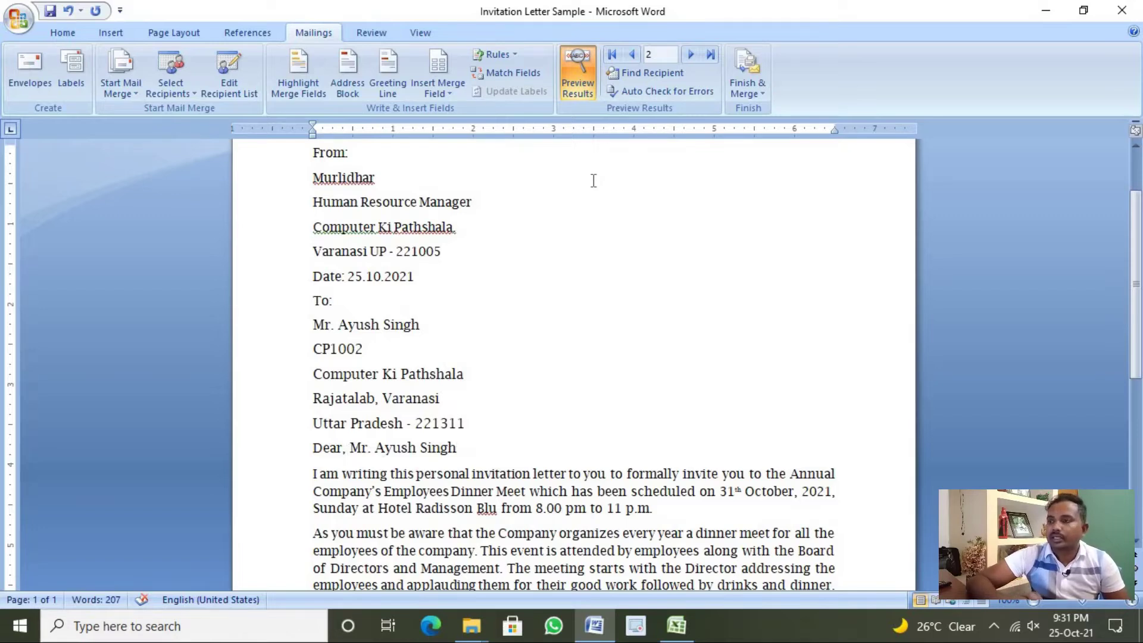
- Start finishing the merge by printing the documents
click(745, 85)
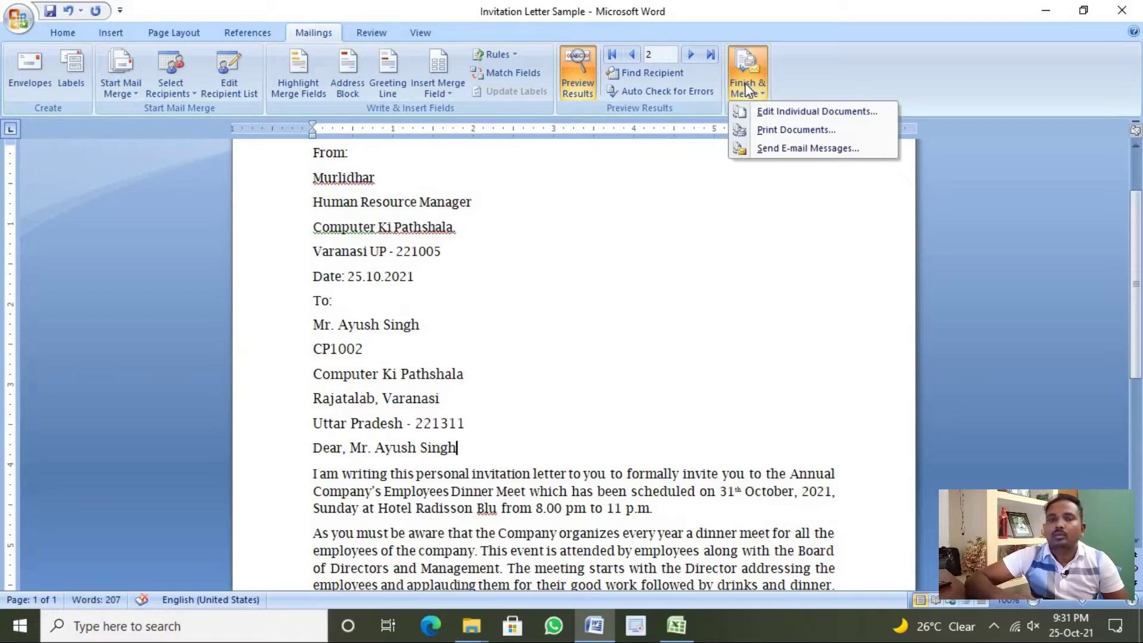
click(783, 131)
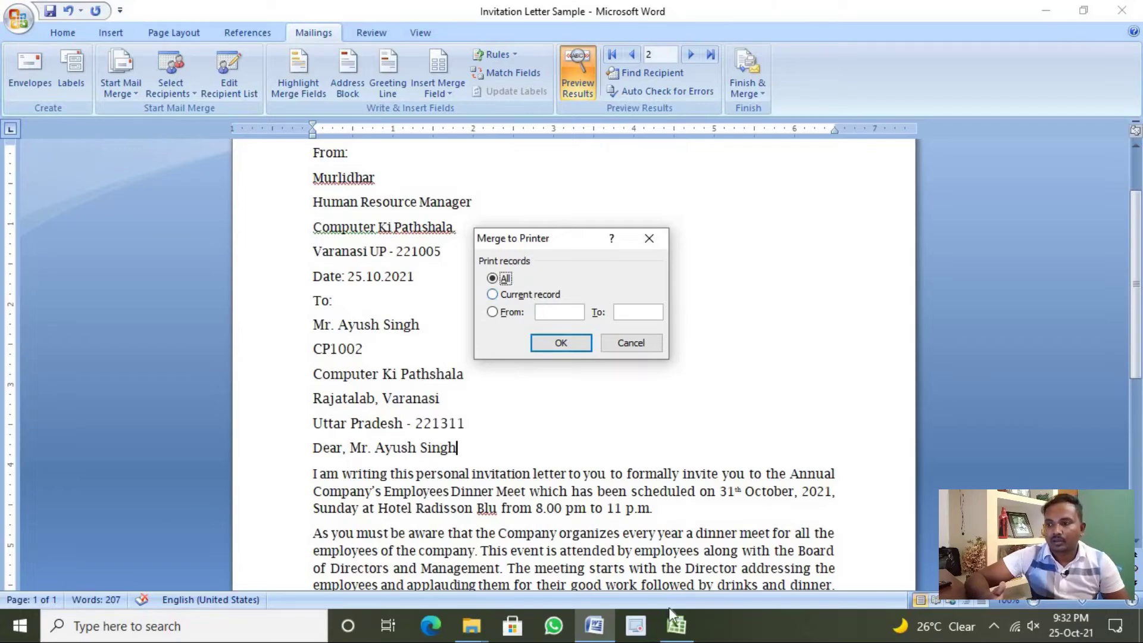
- Check how far the employee list extends in the S.N. column in Excel, and return to the Word letter
click(675, 624)
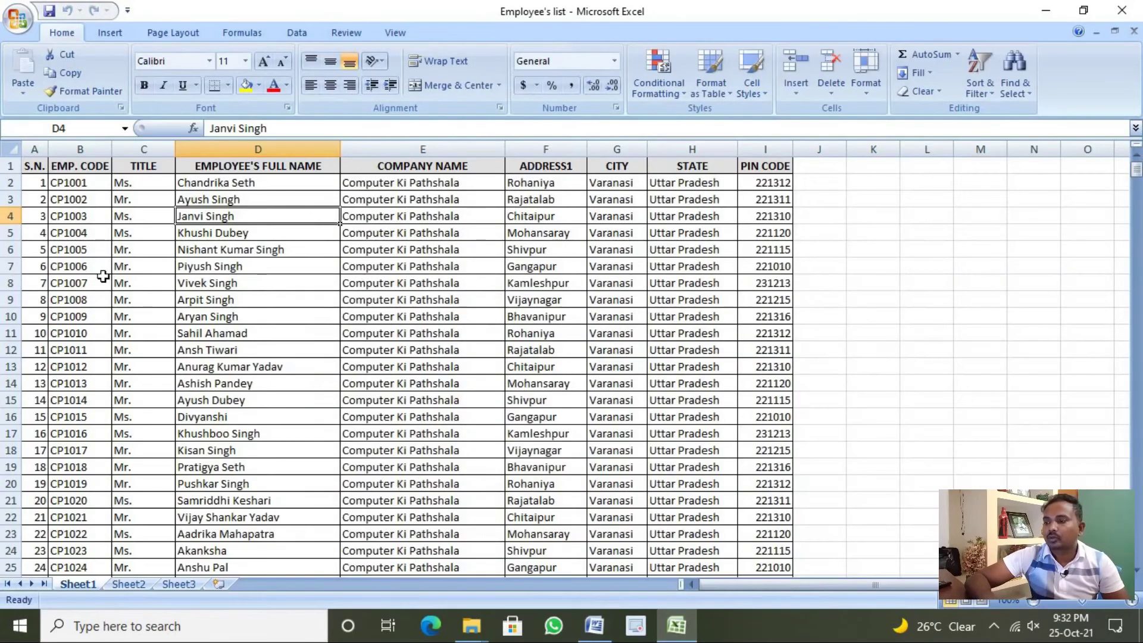
click(28, 188)
key(ctrl+Down)
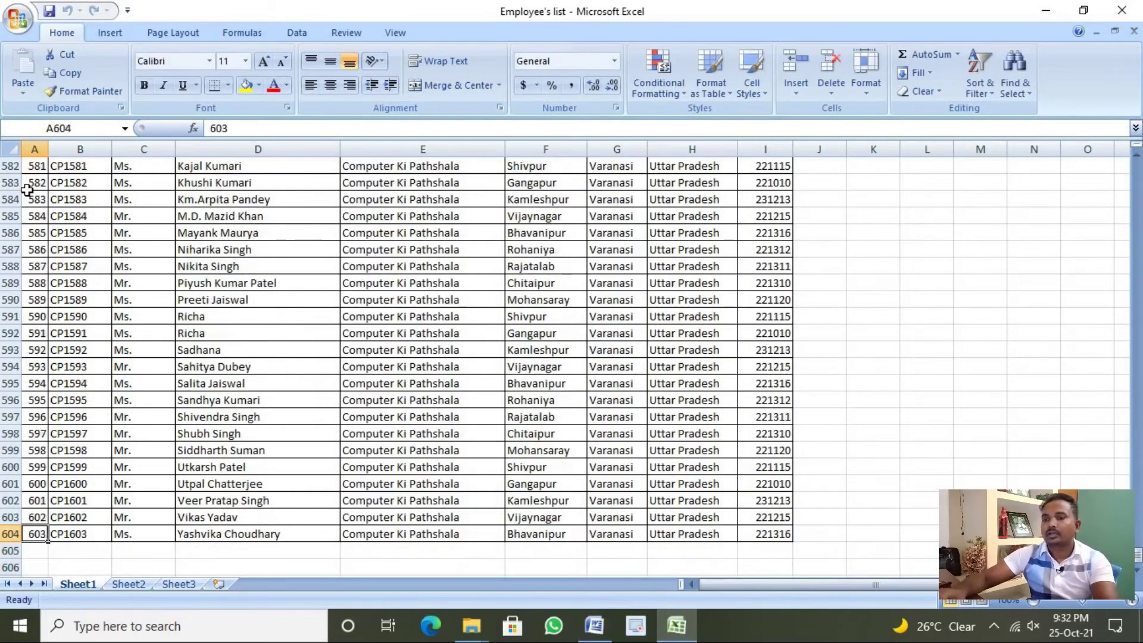
key(ctrl+Up)
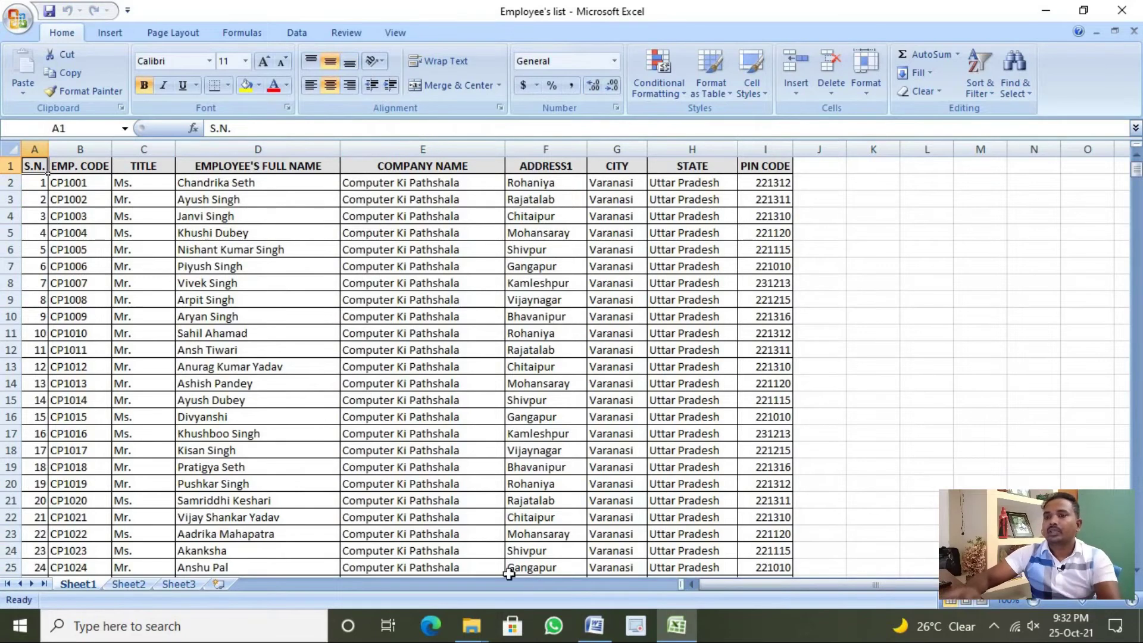
click(593, 629)
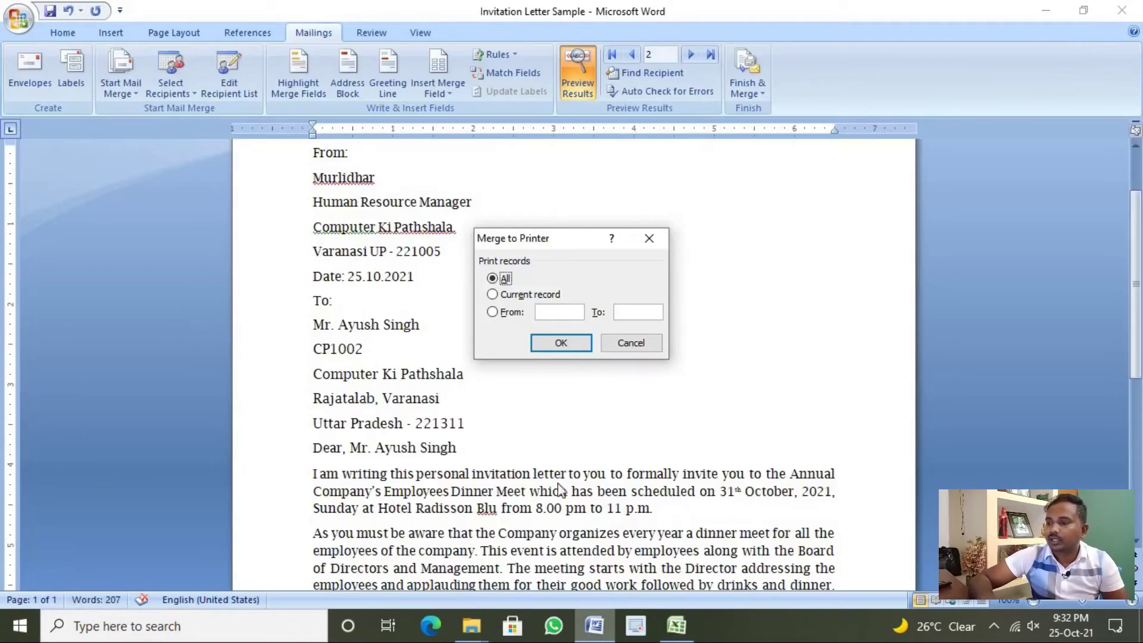
- Go through the current-record and range options for the printer merge, and confirm it with all records
click(520, 298)
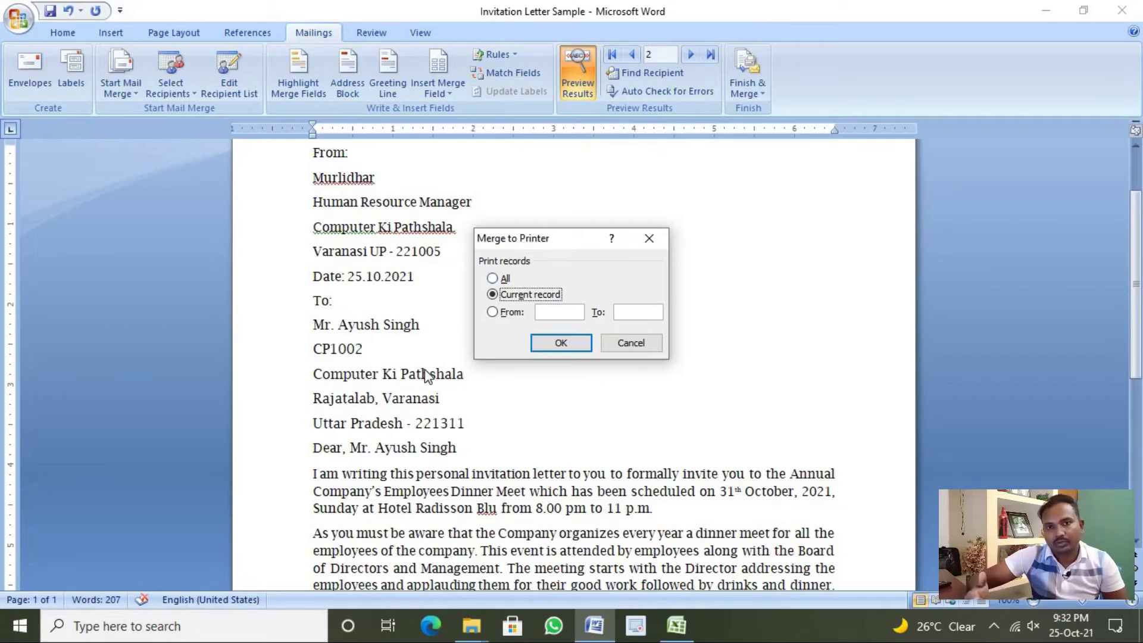
click(514, 312)
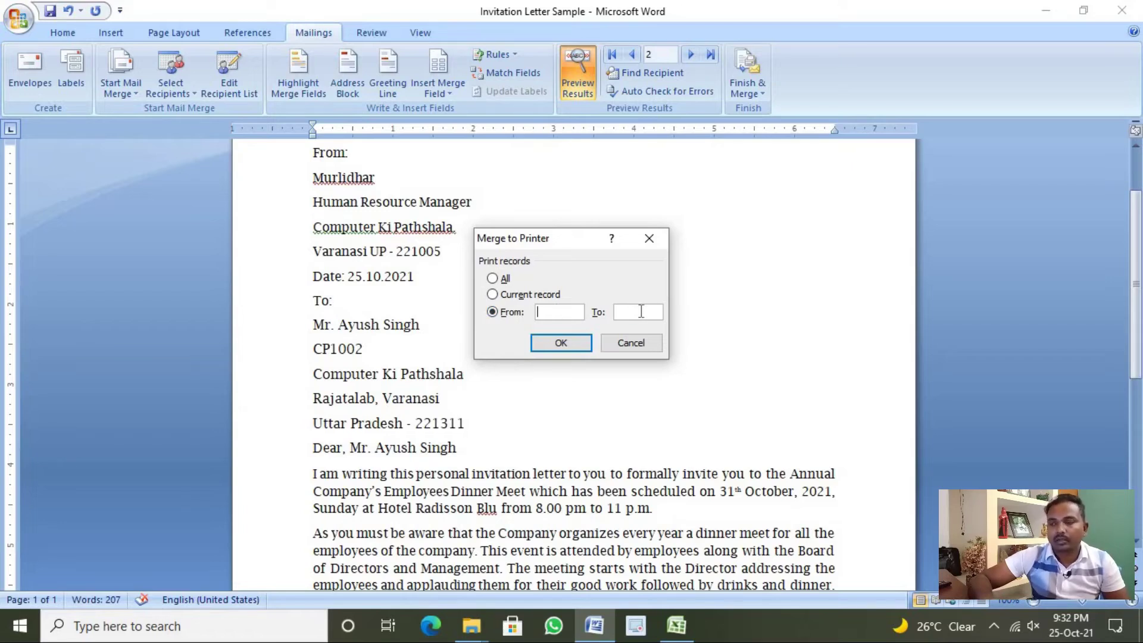
click(505, 280)
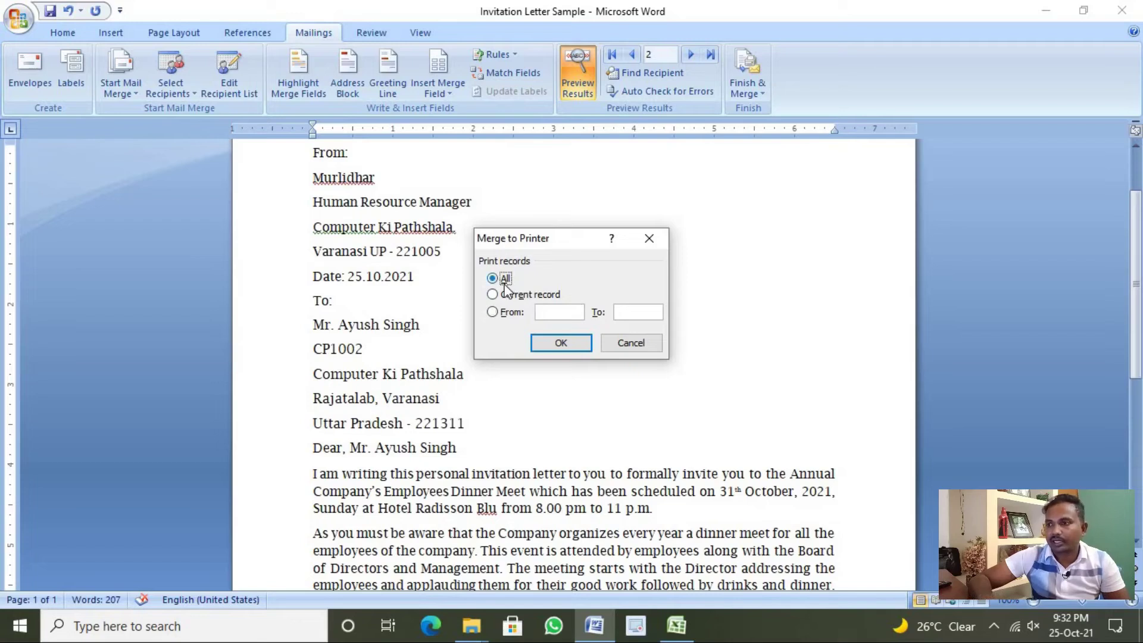
click(558, 344)
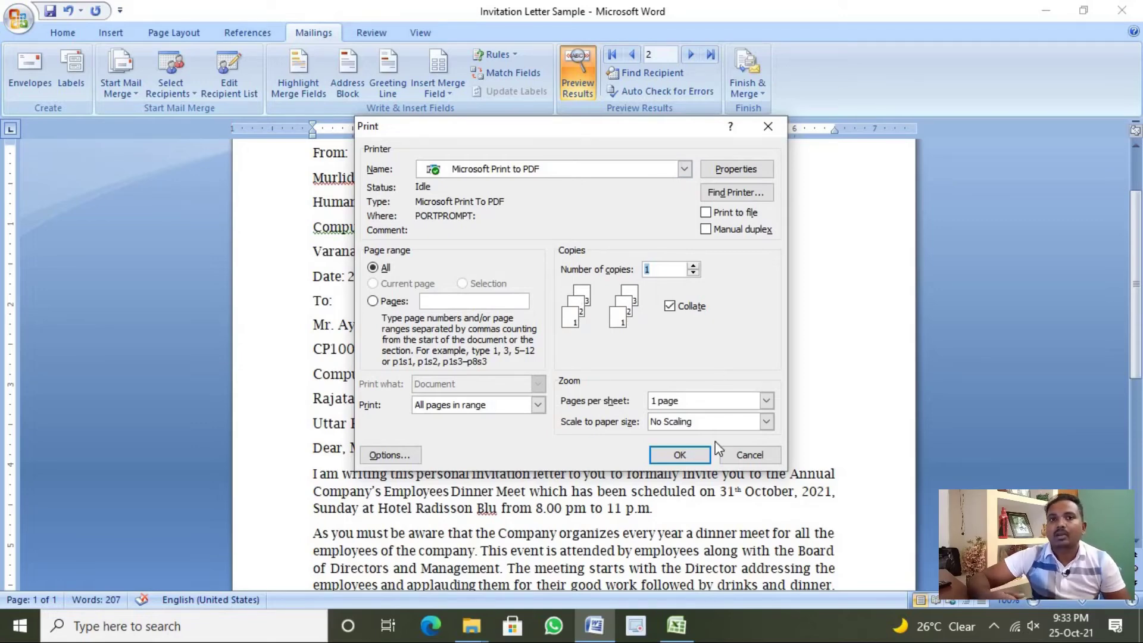
- Print the merged letters with Microsoft Print to PDF, save the output as Invitation on the Desktop, and open that PDF
click(679, 455)
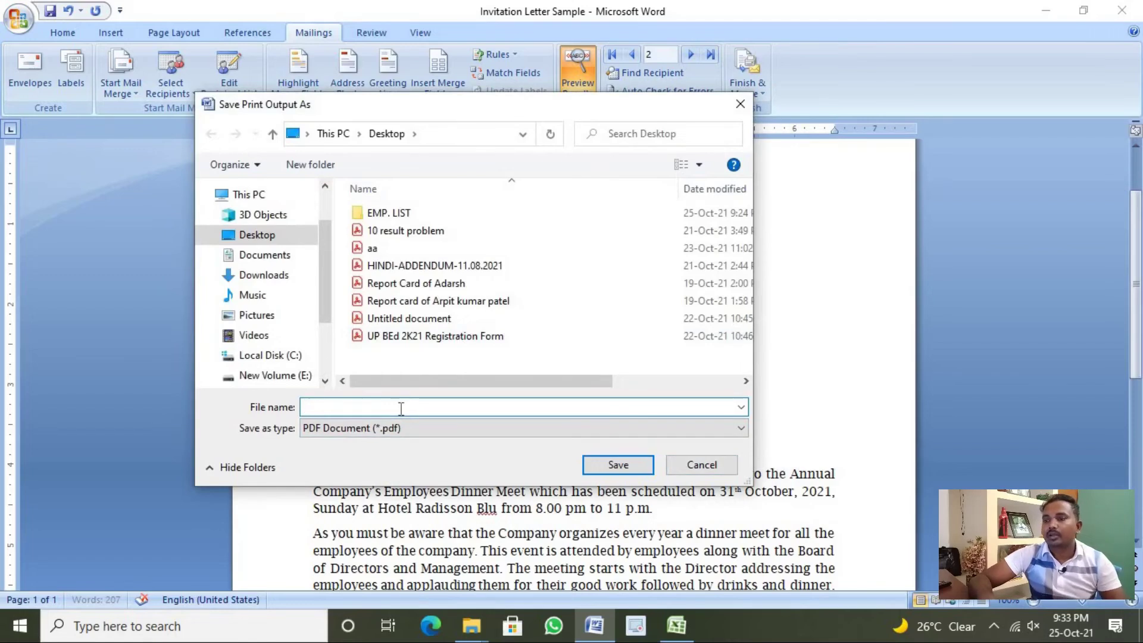
text(Inv)
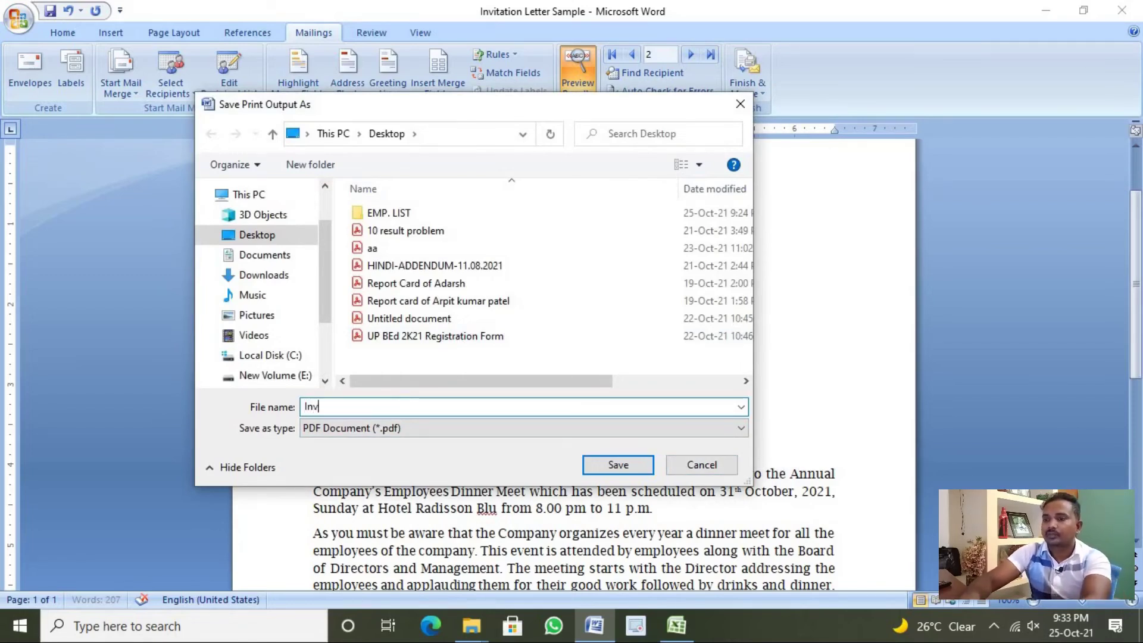
text(itation)
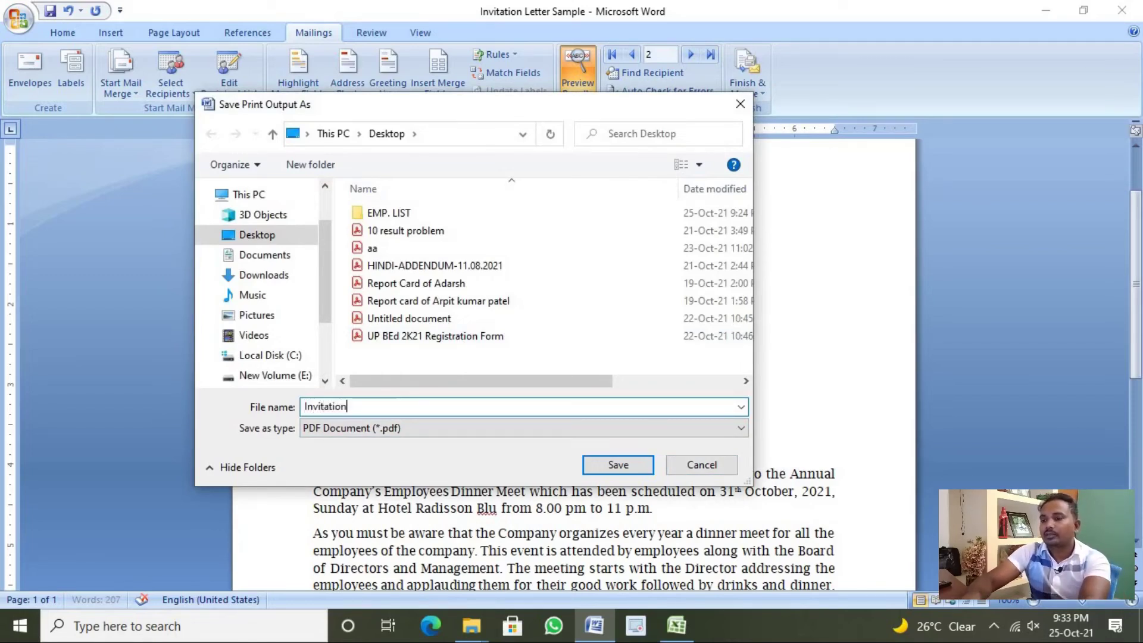
click(619, 466)
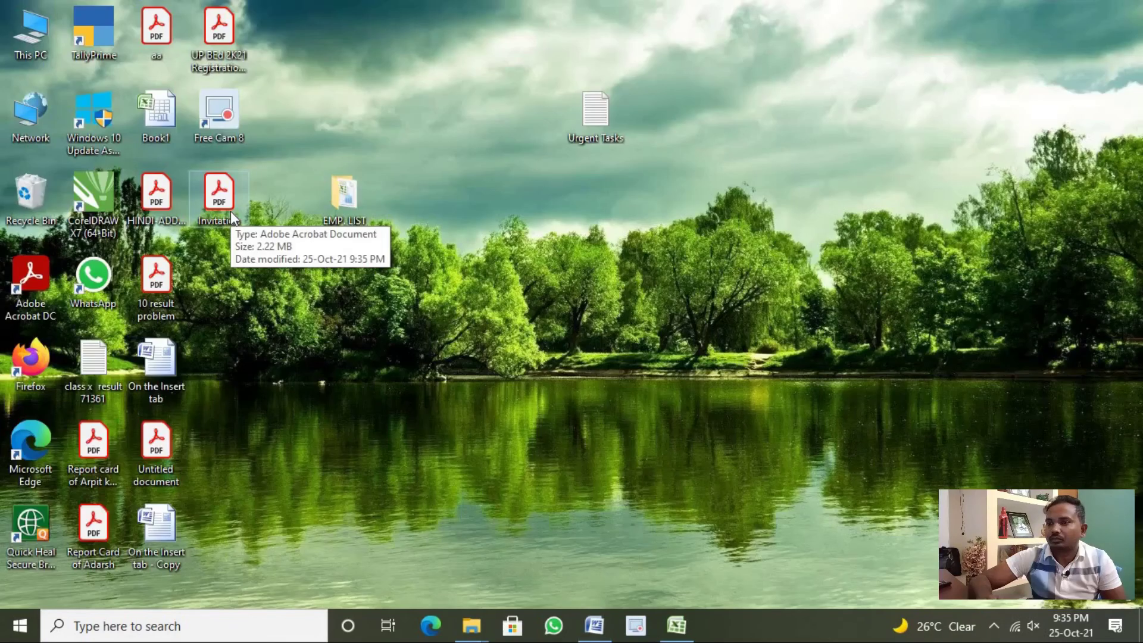
double_click(231, 211)
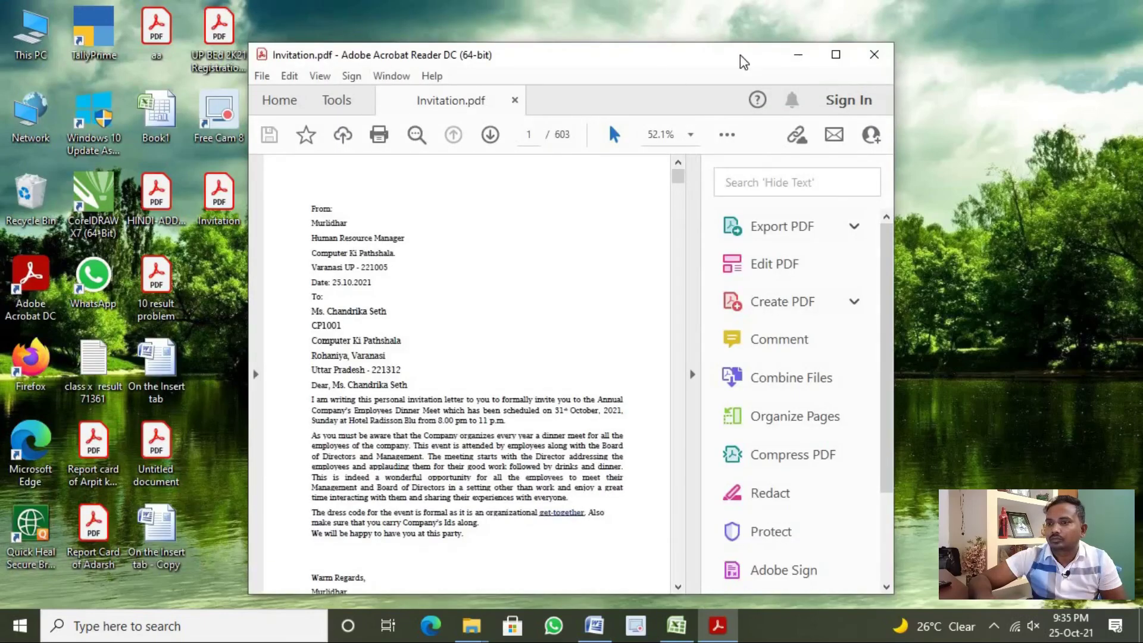
- Maximize the Invitation PDF and look through the first five letters to check each one's recipient details and body text
click(834, 55)
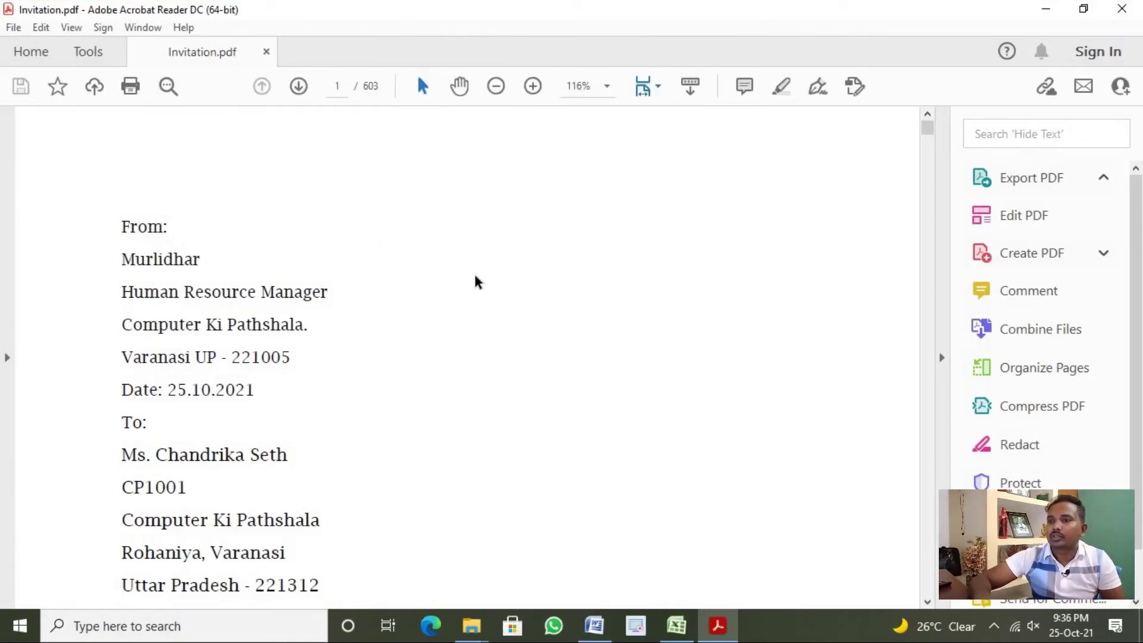
scroll(527, 327, down, 8)
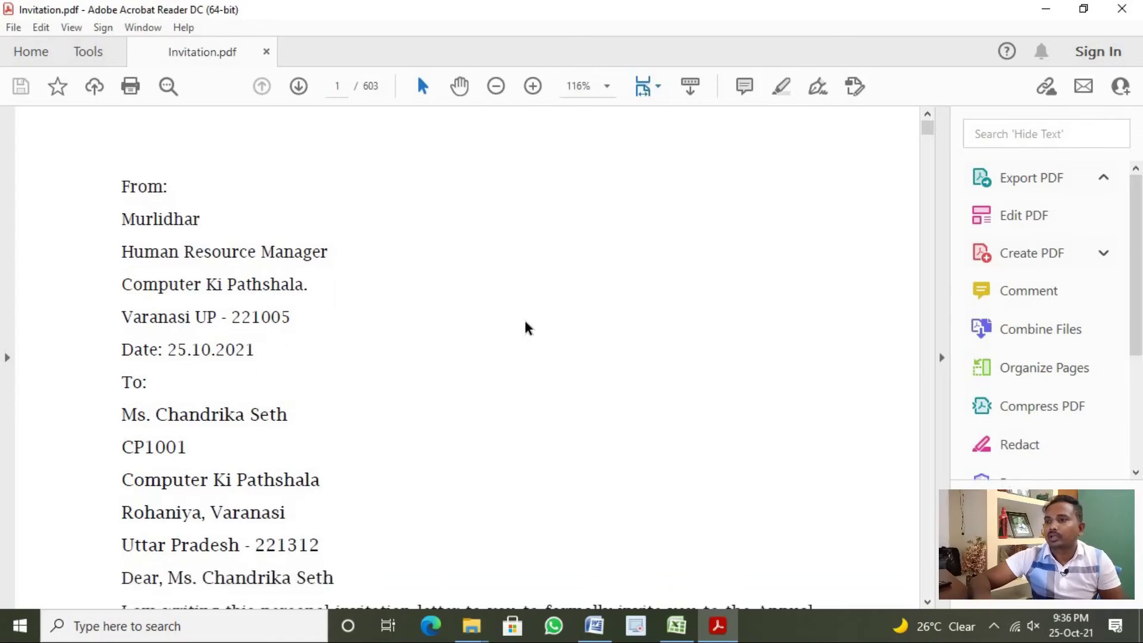
scroll(527, 327, down, 20)
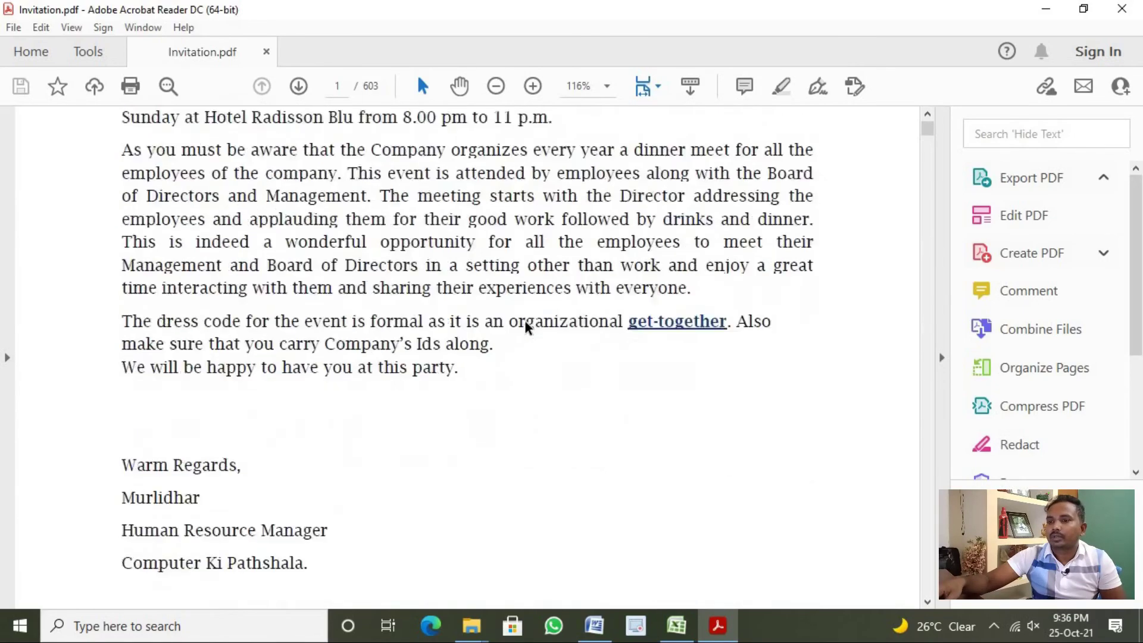
scroll(525, 322, up, 3)
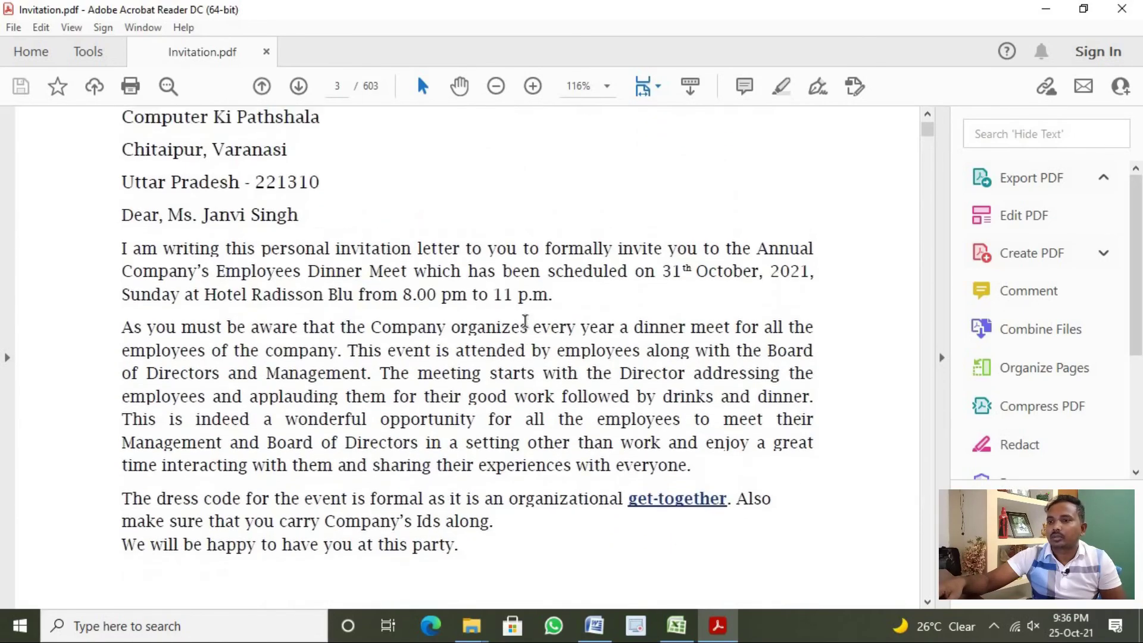
scroll(526, 322, down, 2)
scroll(527, 326, down, 12)
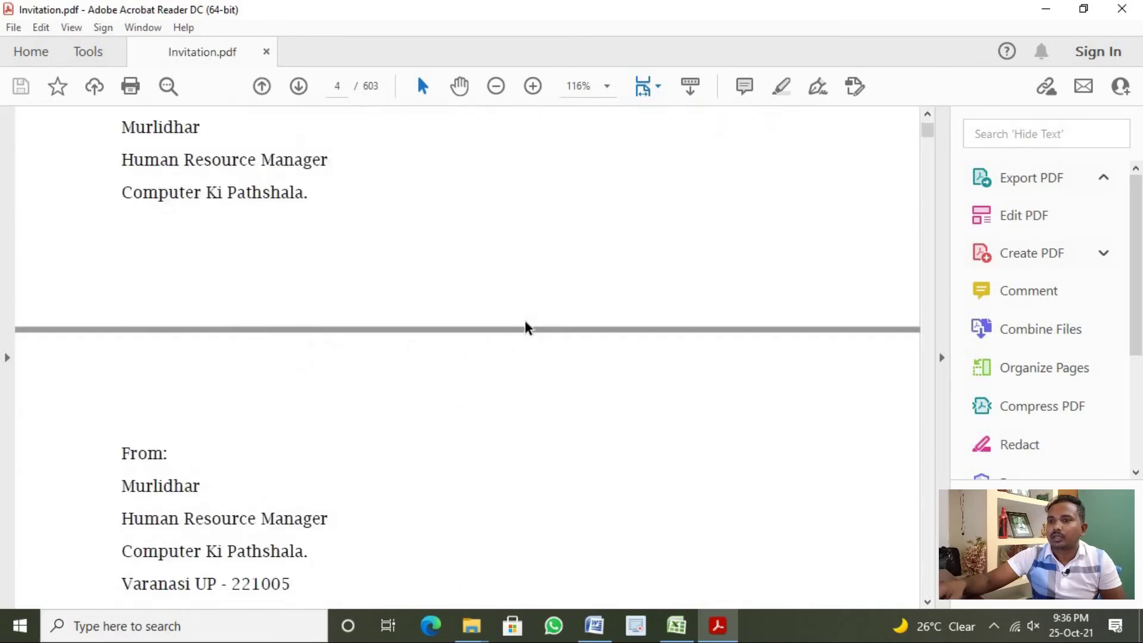
scroll(527, 327, down, 5)
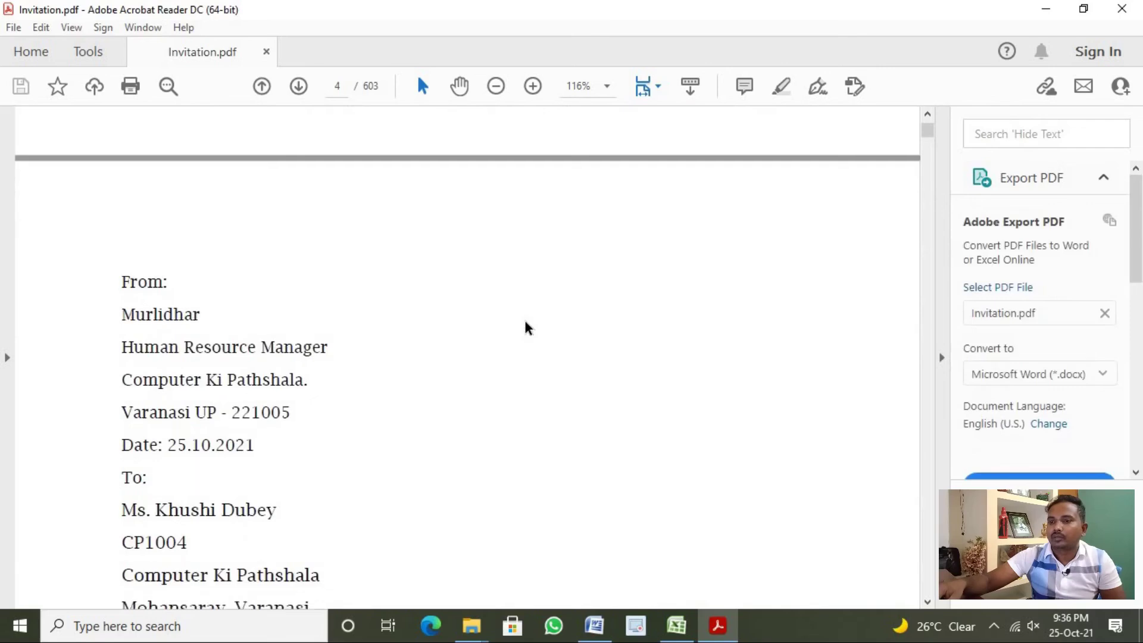
scroll(527, 328, down, 6)
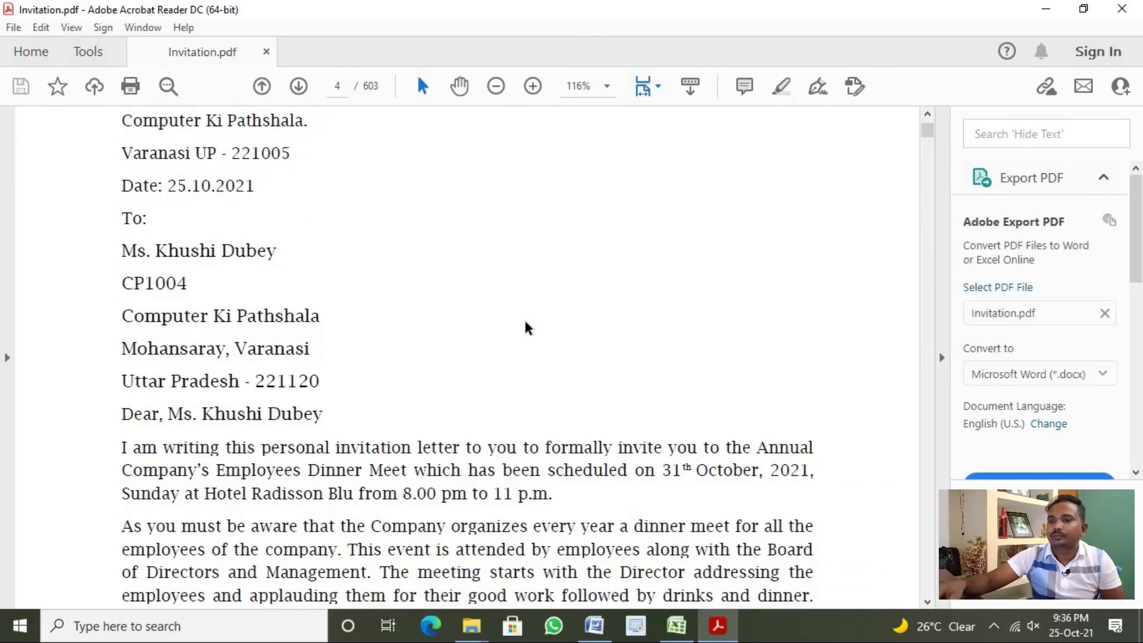
scroll(525, 321, down, 16)
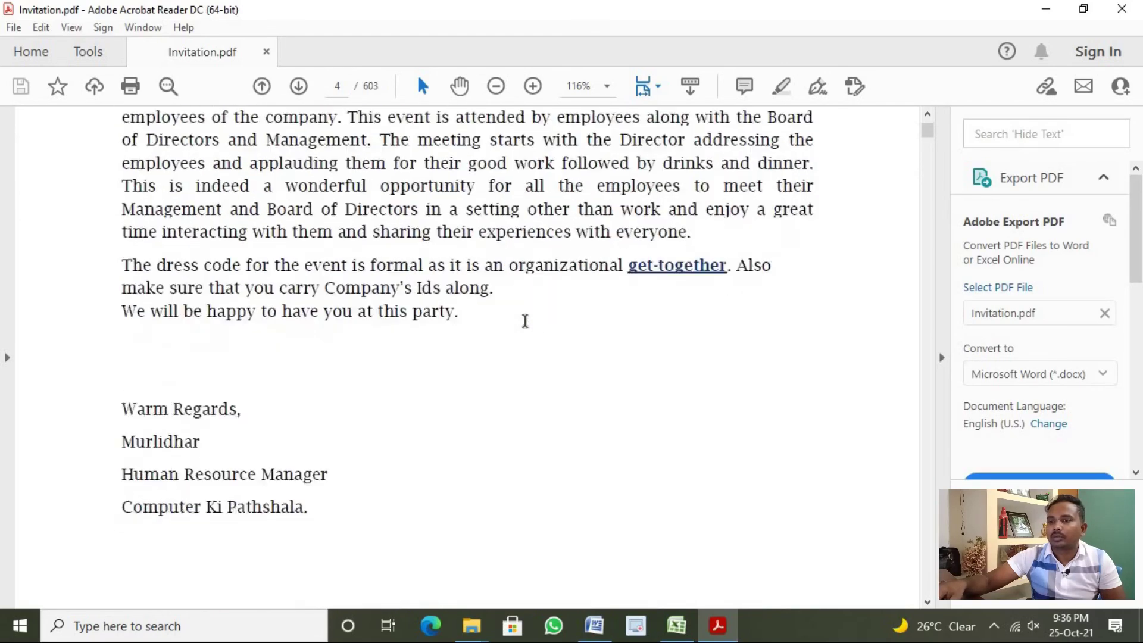
scroll(526, 325, up, 1)
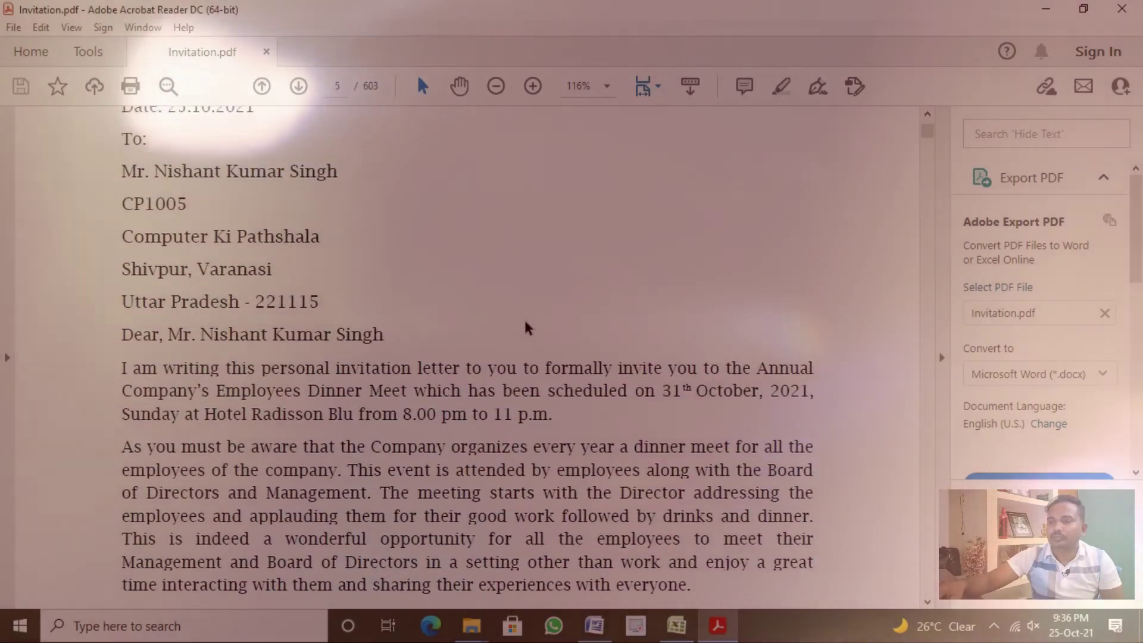